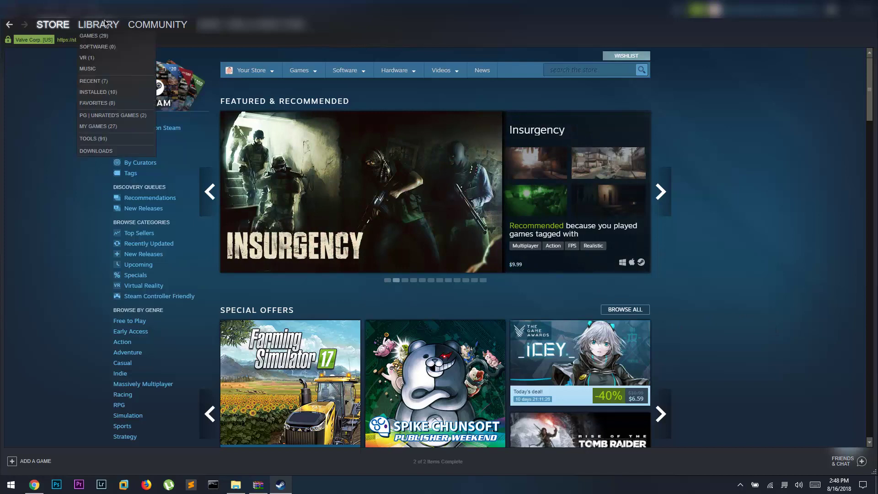
- Open the Spintires: MudRunner Workshop from the games library and list all of its most subscribed items
click(105, 37)
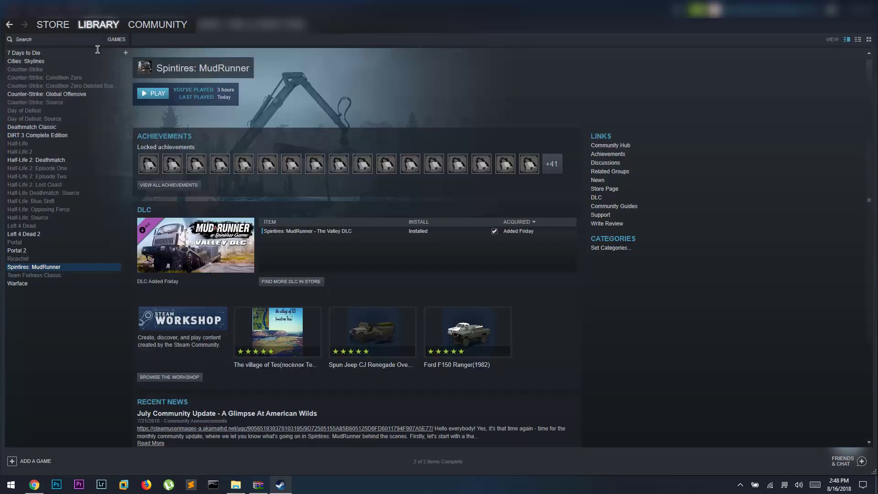
click(194, 378)
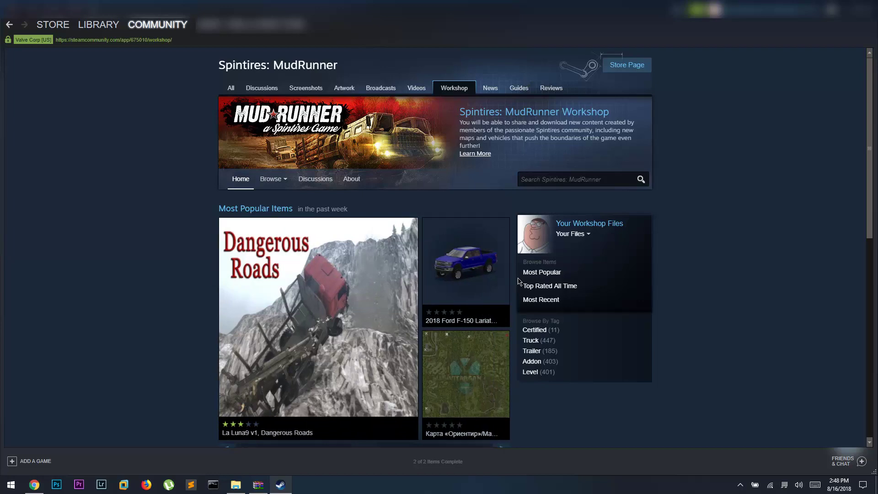
scroll(626, 172, down, 7)
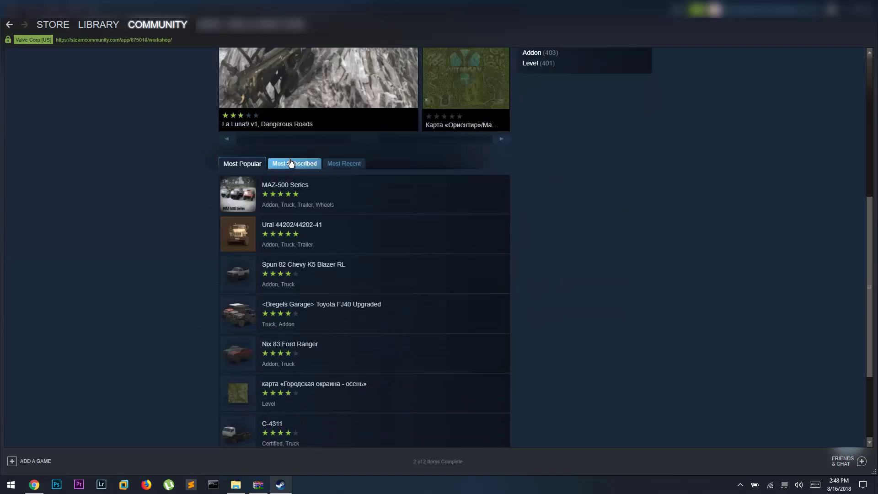
click(290, 163)
scroll(549, 219, down, 3)
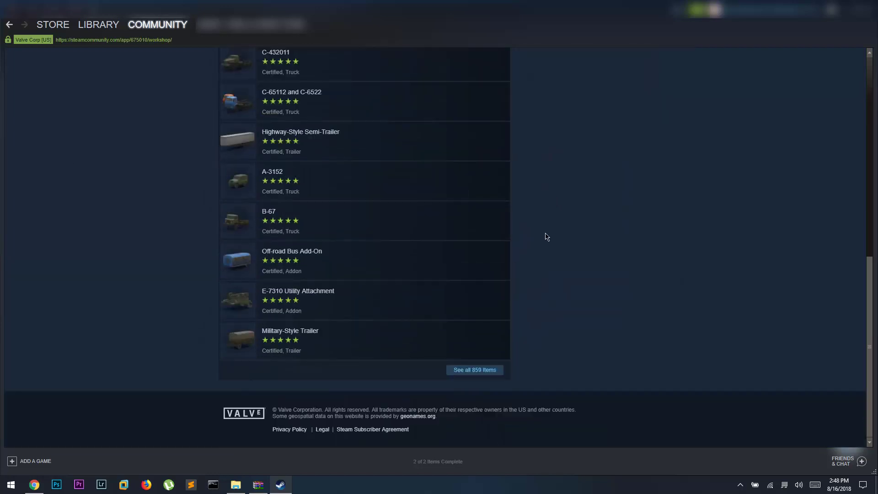
click(487, 371)
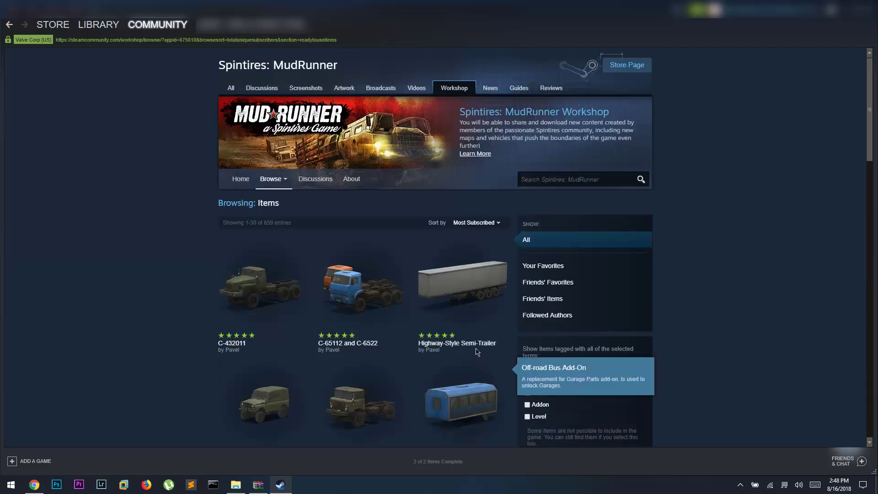
- Find the Siberia map among the most subscribed items and open its page at the subscription section
scroll(488, 357, down, 10)
scroll(720, 333, down, 3)
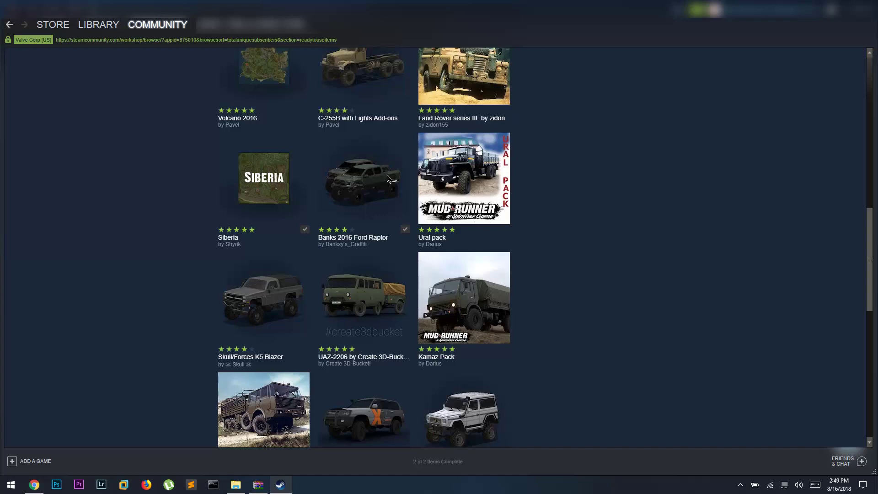
mouse_move(290, 190)
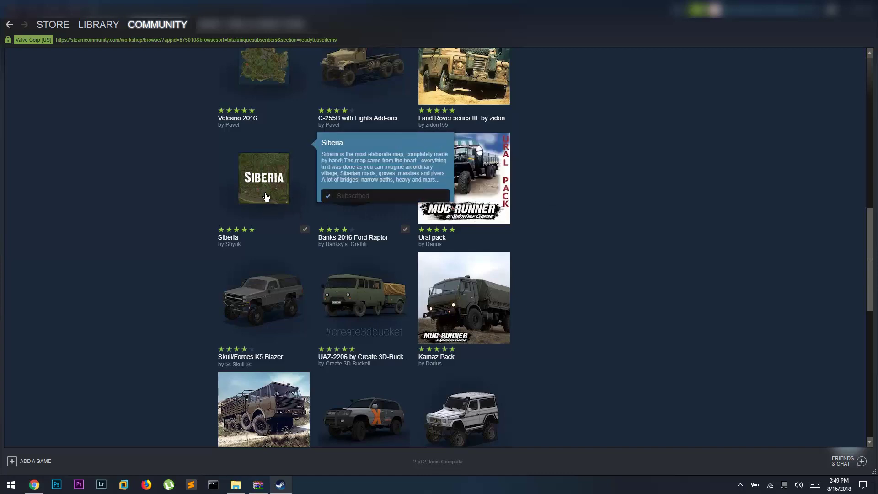
click(256, 176)
scroll(599, 221, down, 3)
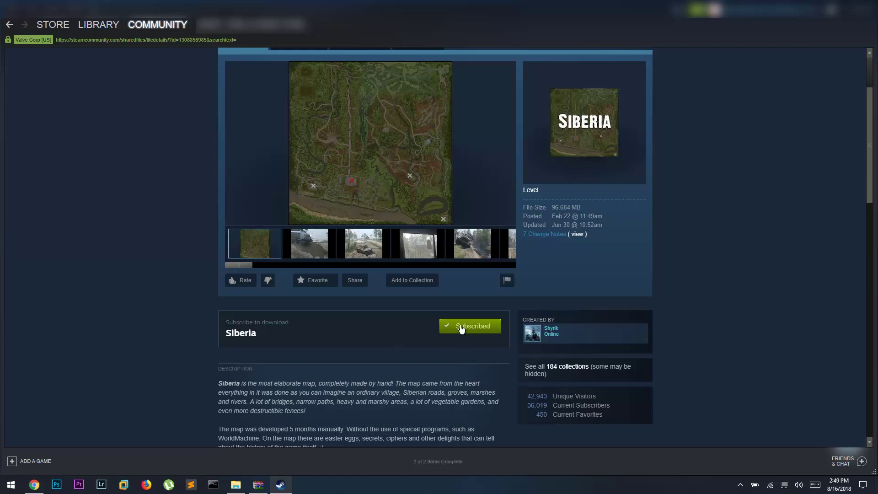
- Unsubscribe from the Siberia map and subscribe to it again
click(462, 327)
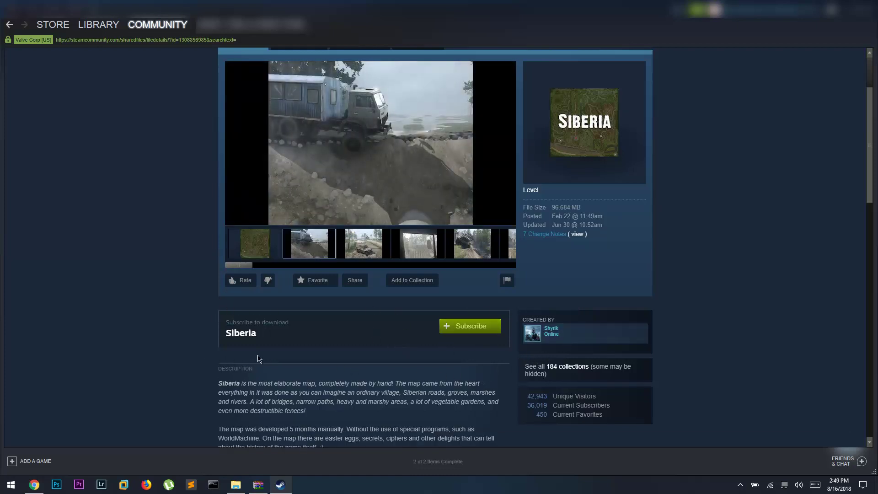
click(459, 333)
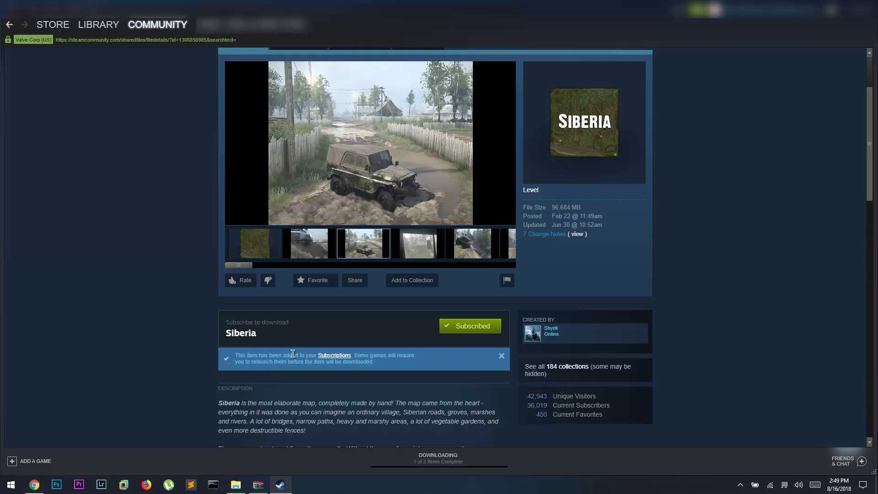
drag(234, 355, 378, 357)
click(384, 366)
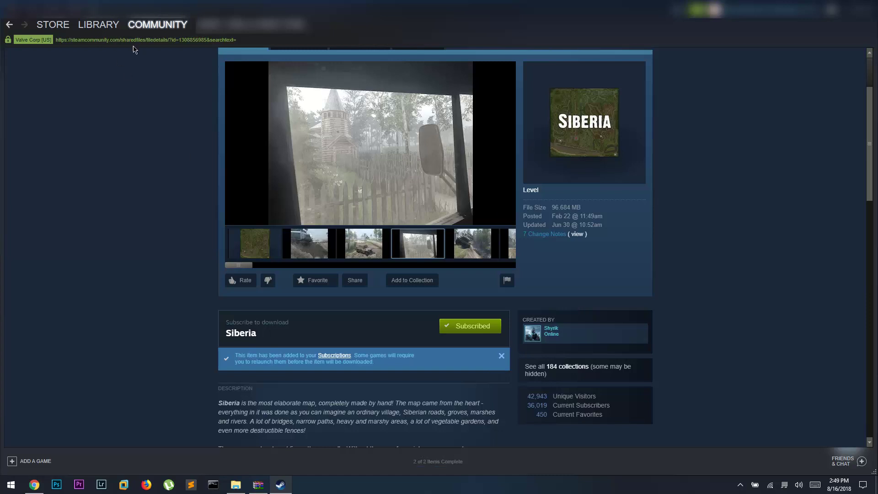
- Return to the Workshop item list and view the Banks 2016 Ford Raptor page
mouse_move(83, 35)
click(10, 24)
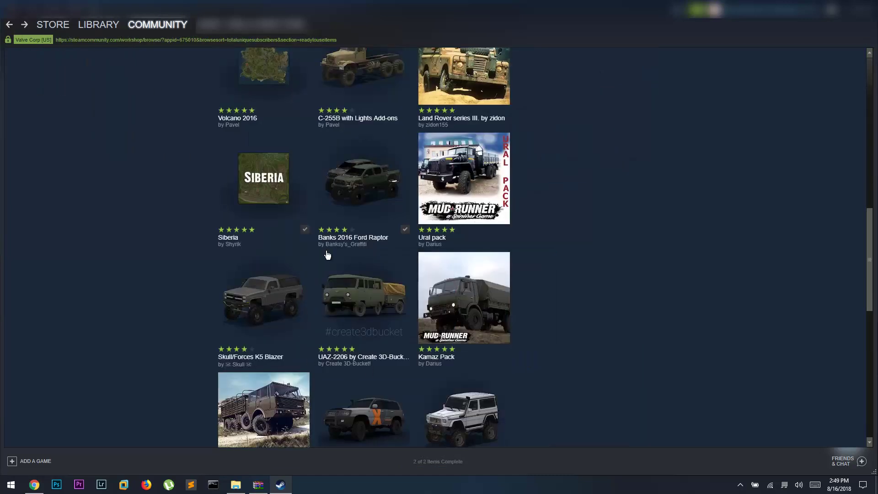
mouse_move(281, 177)
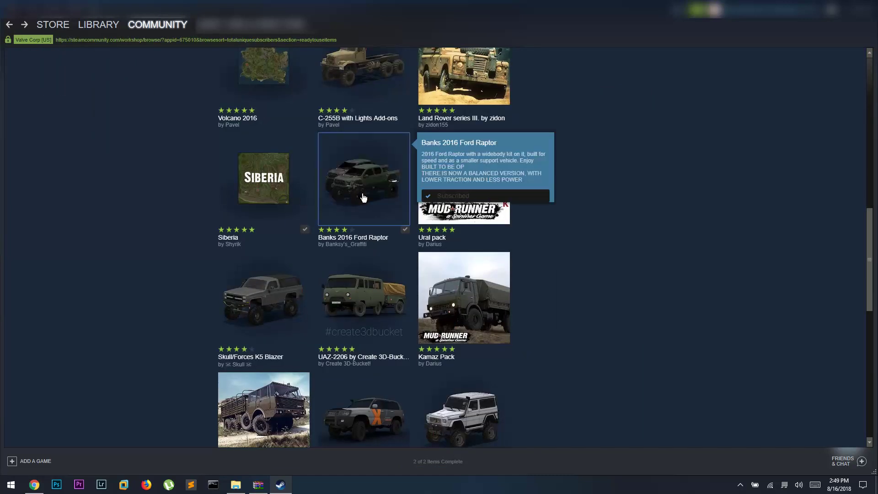
click(337, 188)
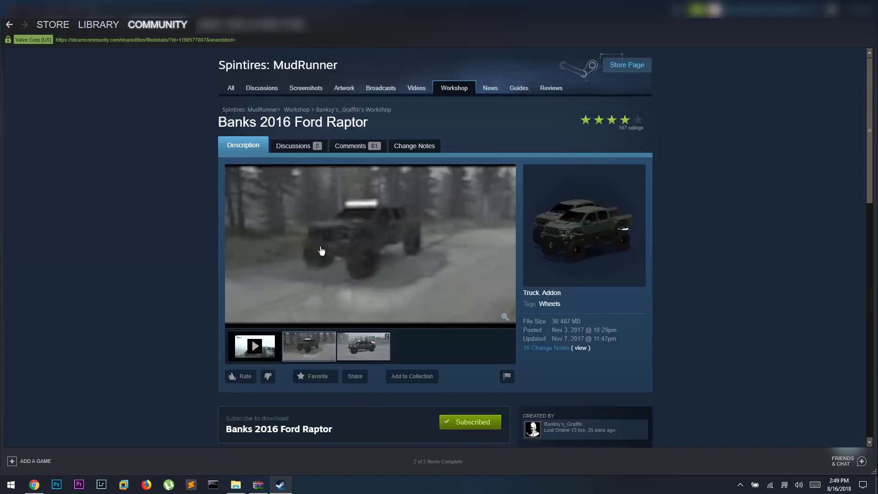
scroll(132, 273, up, 2)
- Leave Steam, switch to Chrome and look through the Spintires: MudRunner mods on worldofmods.com
click(871, 20)
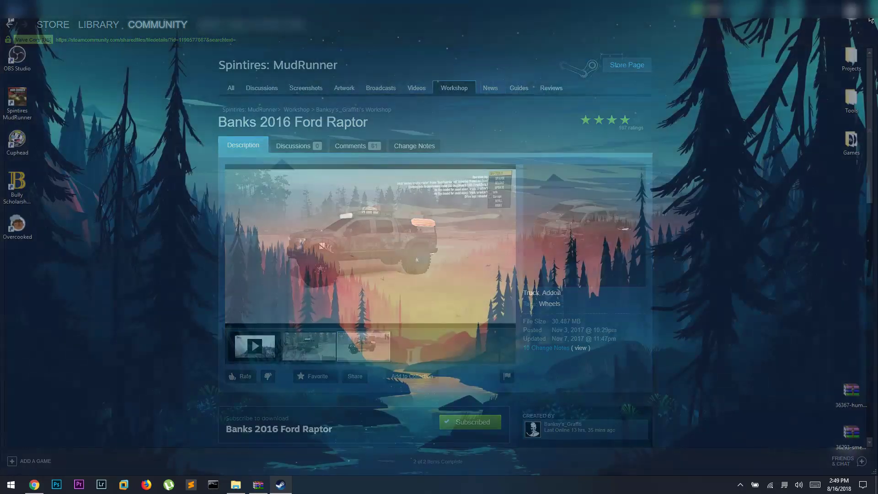
click(34, 484)
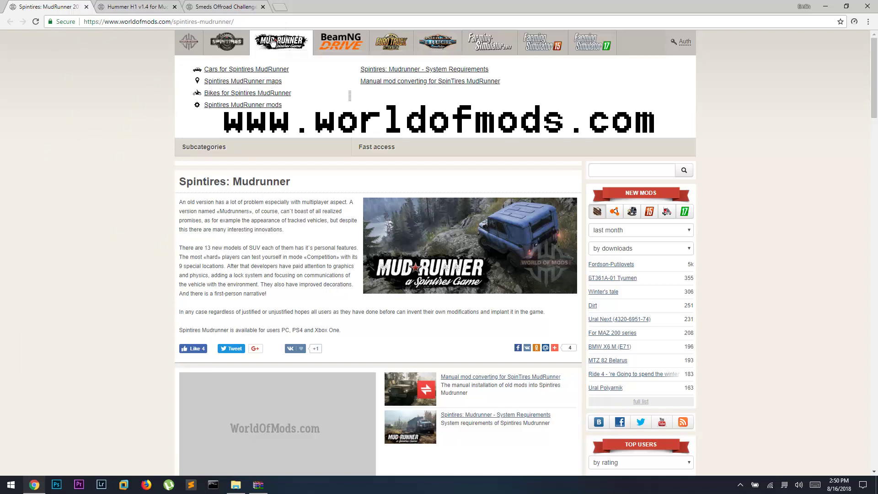
mouse_move(226, 55)
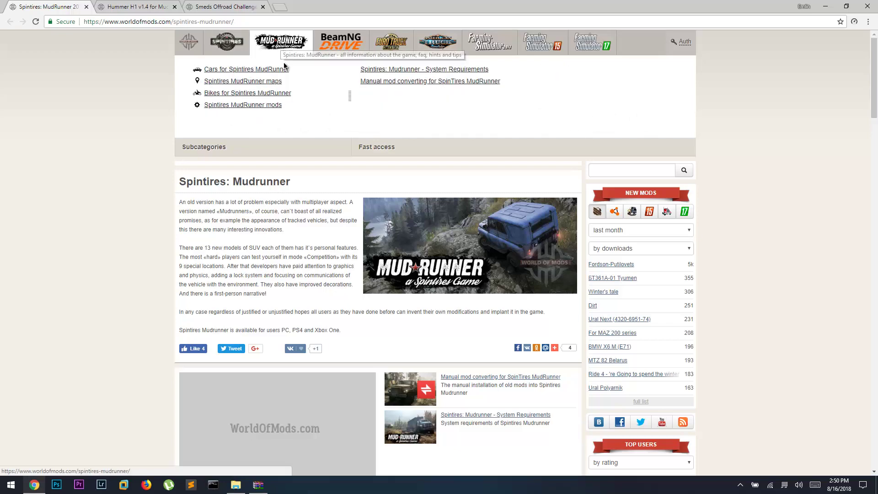
scroll(117, 208, down, 4)
scroll(117, 204, down, 20)
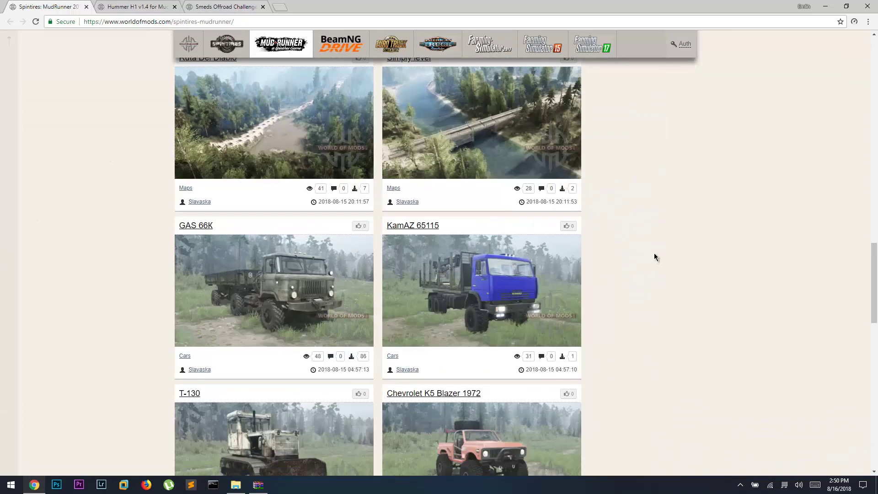
scroll(646, 262, down, 7)
scroll(643, 268, up, 20)
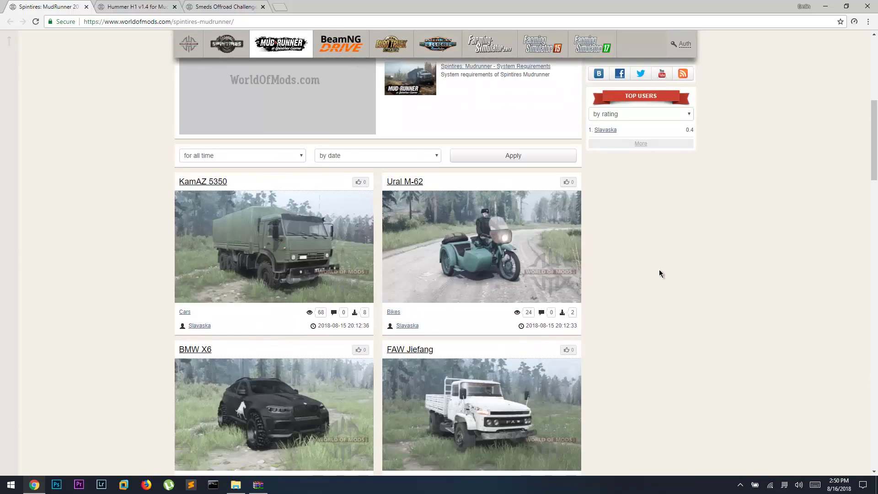
right_click(694, 273)
click(693, 269)
scroll(683, 297, down, 8)
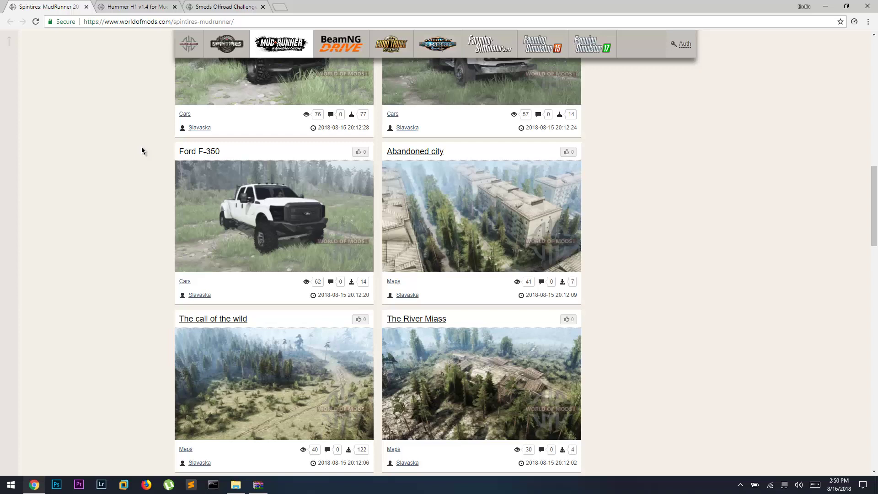
- Examine the open mod pages for Hummer H1 v1.4 and Smeds Offroad Challenge
click(133, 7)
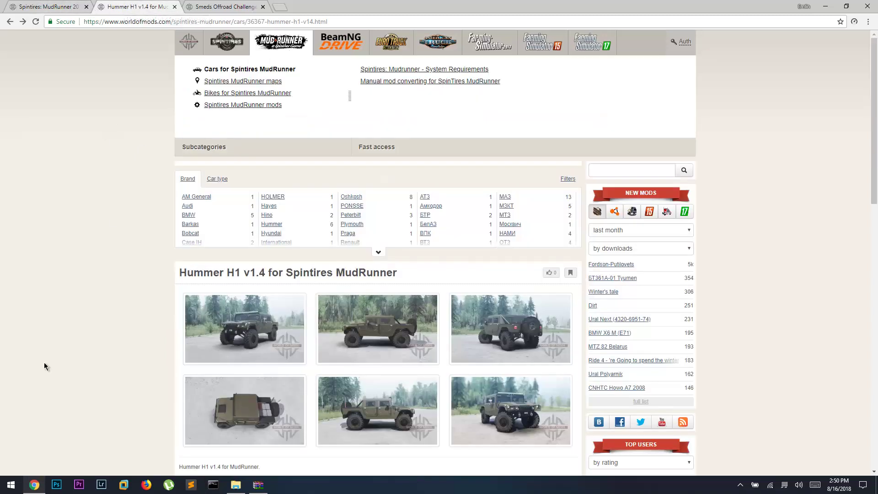
scroll(29, 381, down, 4)
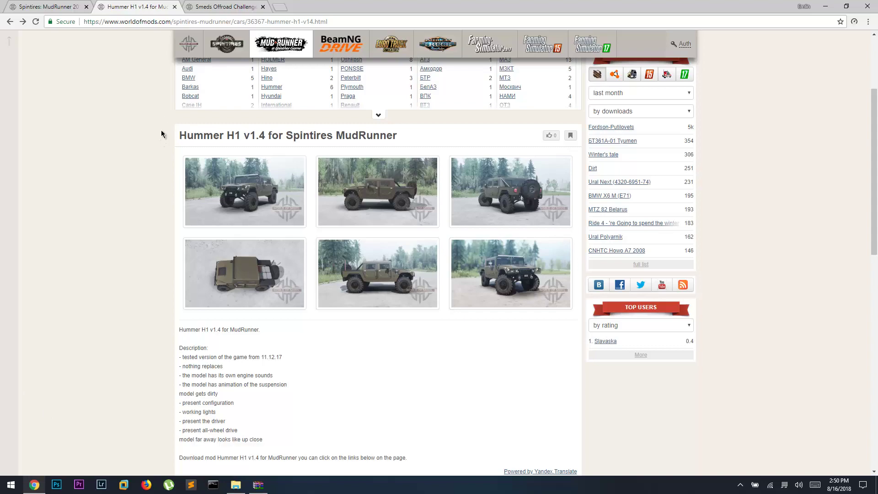
click(225, 6)
scroll(284, 339, up, 7)
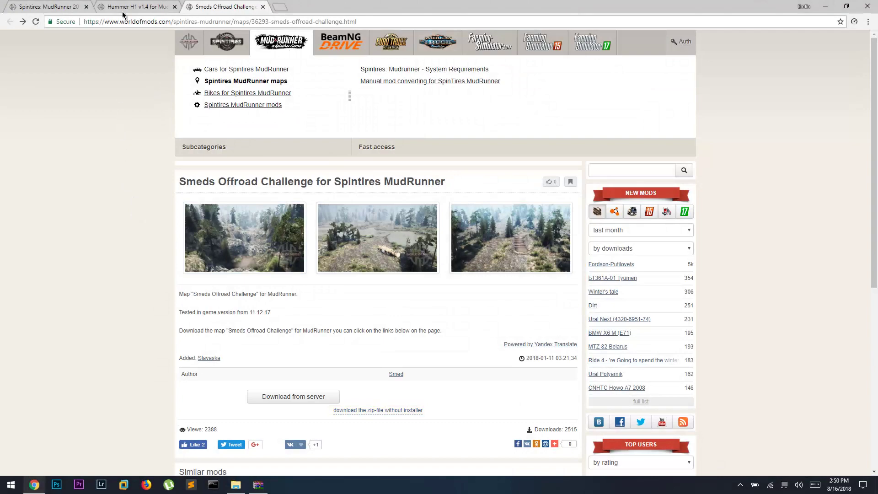
click(133, 6)
click(224, 6)
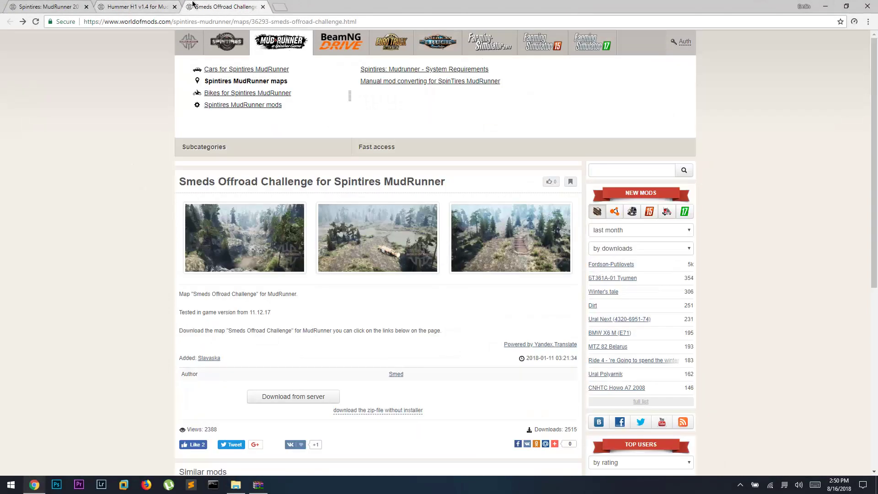
- Minimize the browser and move the Hummer H1 and Smeds Offroad Challenge zip archives together to the middle of the desktop
click(826, 7)
drag(825, 330, 869, 463)
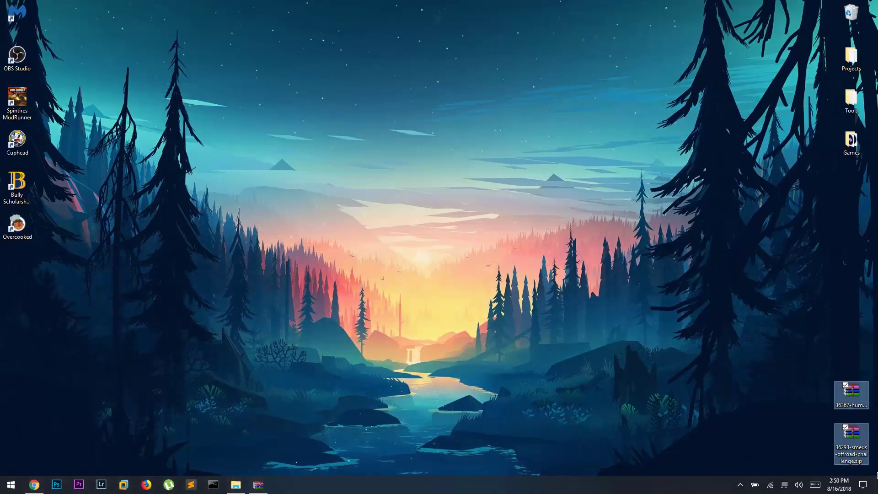
drag(850, 392, 406, 171)
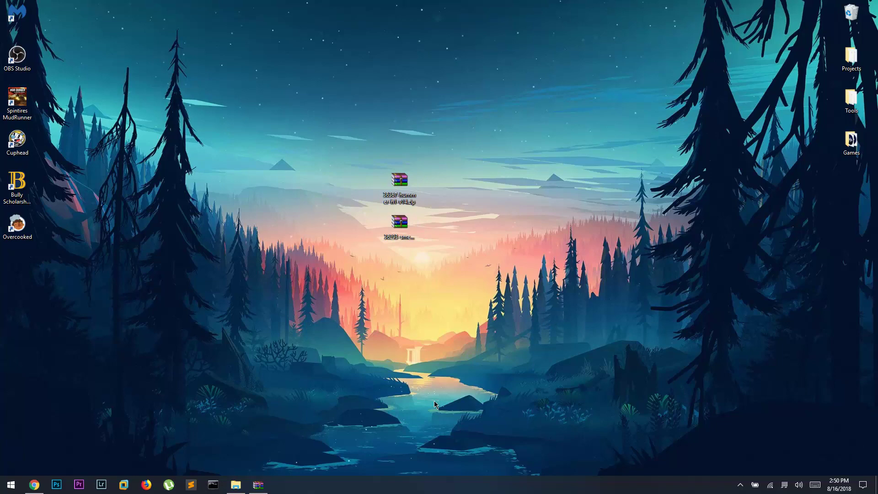
- Bring up the Spintires MudRunner installation folder in File Explorer and examine its full path
click(239, 485)
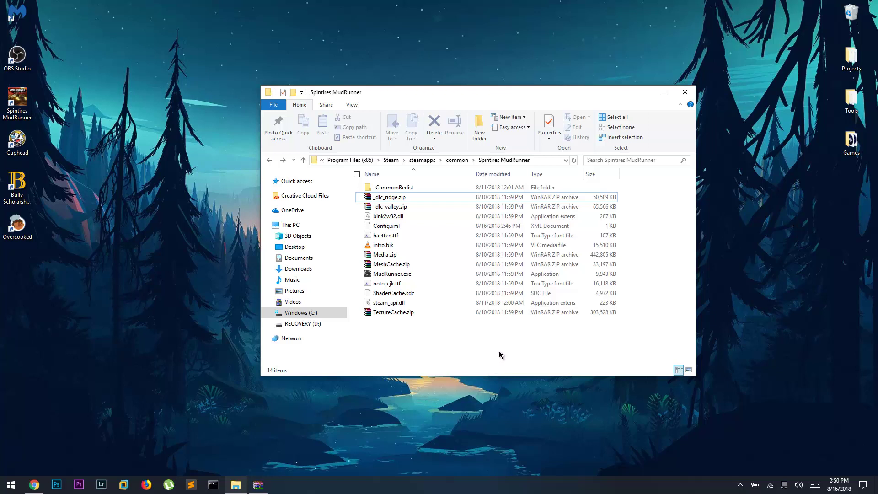
click(538, 160)
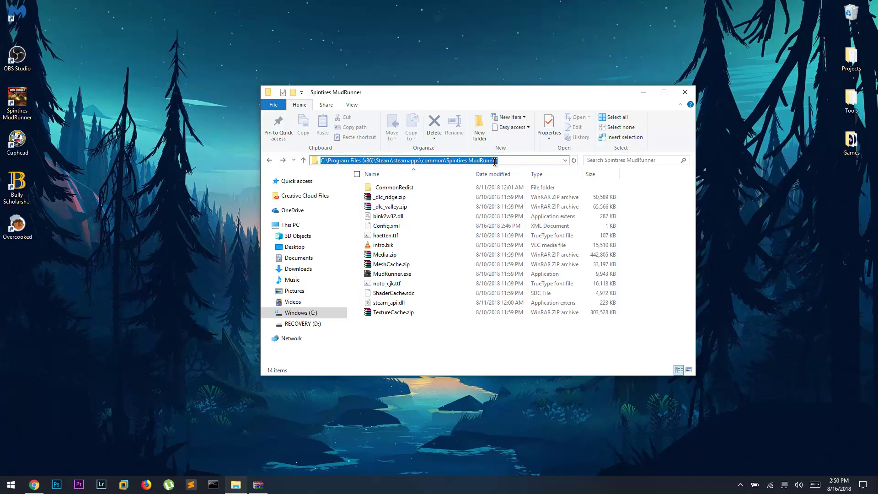
click(516, 163)
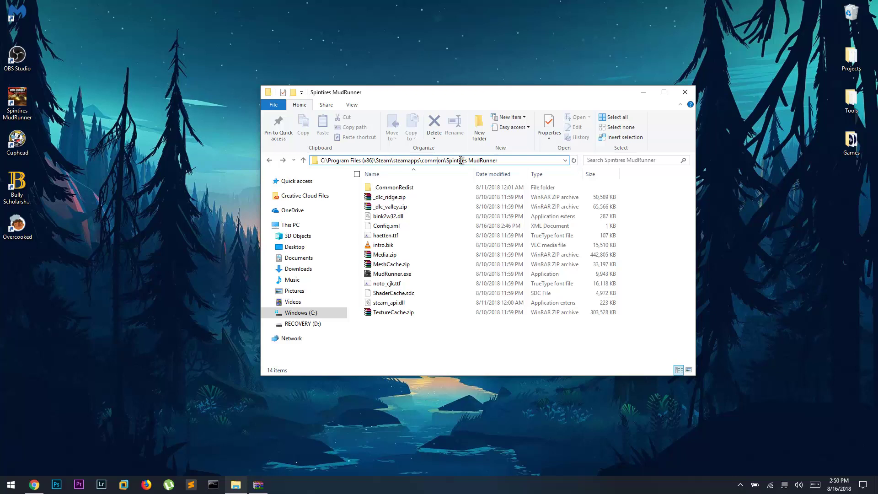
drag(461, 161, 515, 163)
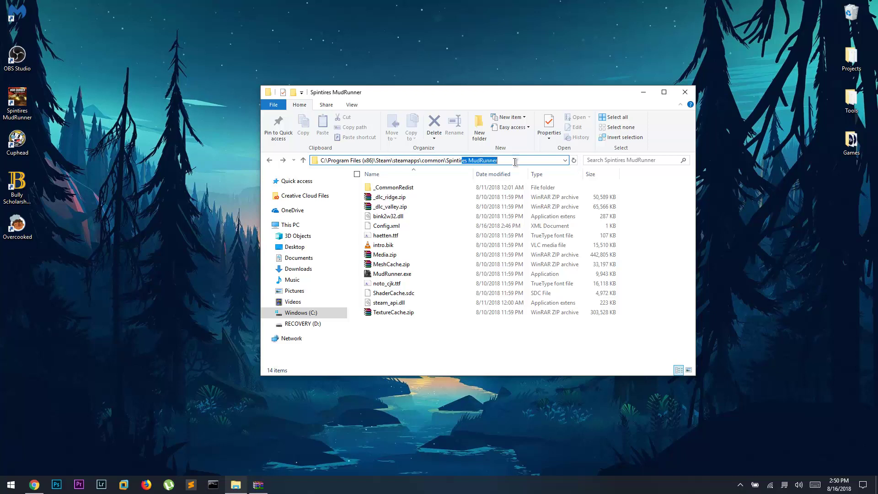
click(478, 344)
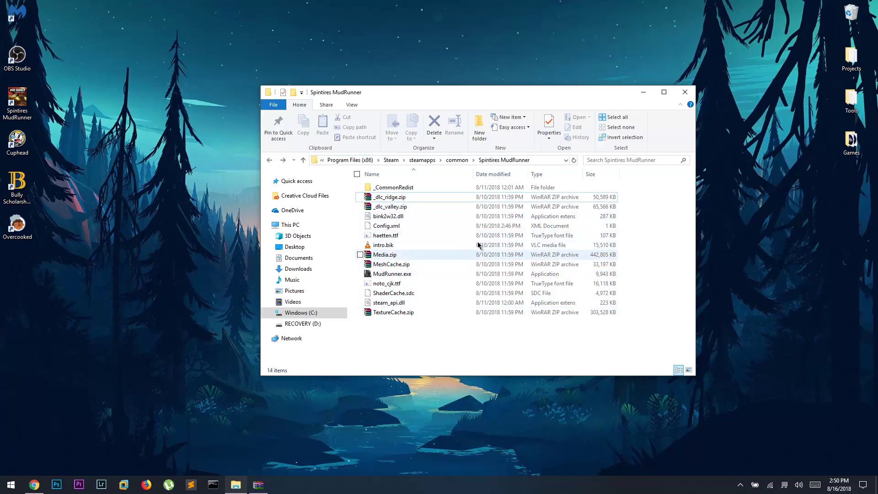
- Create a new folder named Media in the Spintires MudRunner folder
click(477, 126)
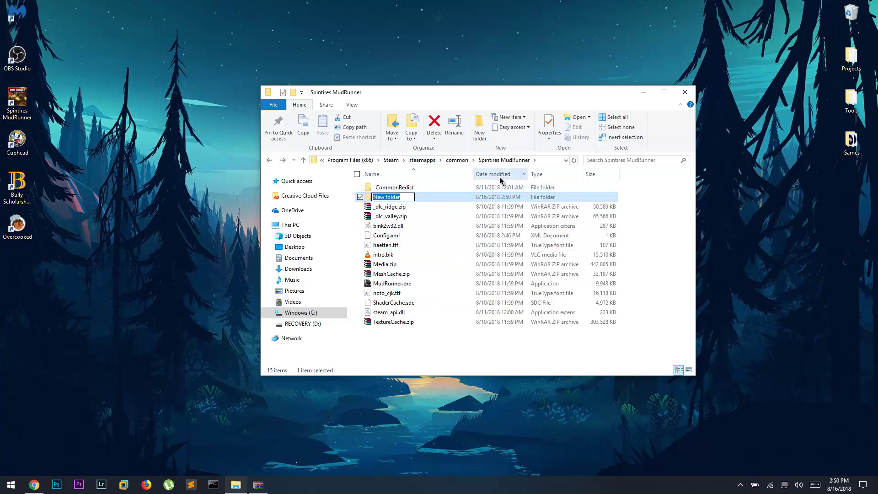
text(Media)
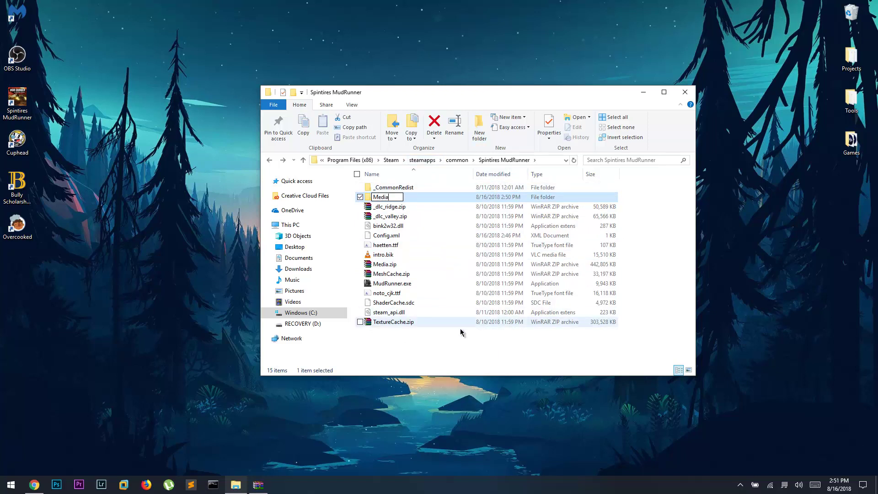
click(466, 345)
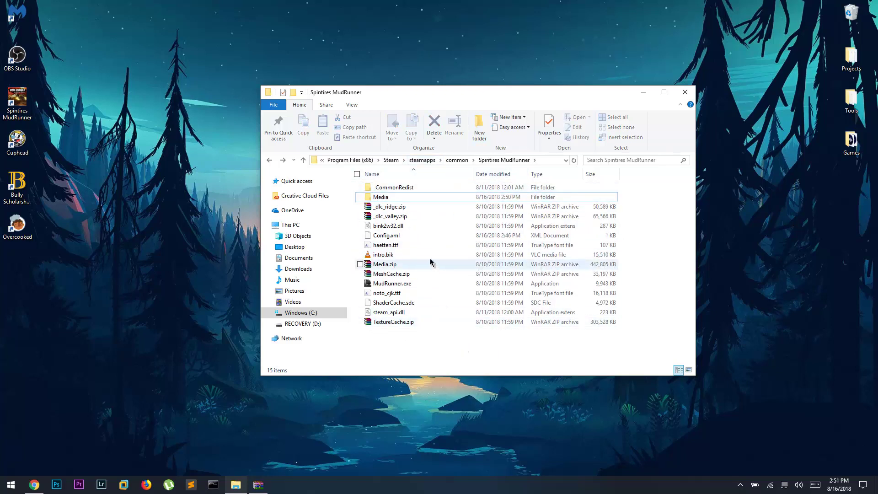
- Open Config.xml from the Spintires MudRunner folder for editing in Notepad++
click(401, 238)
right_click(399, 236)
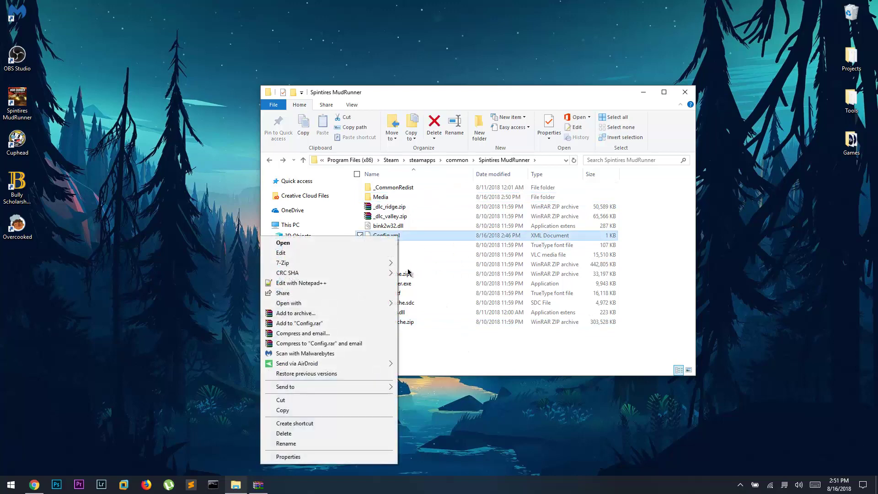
click(327, 284)
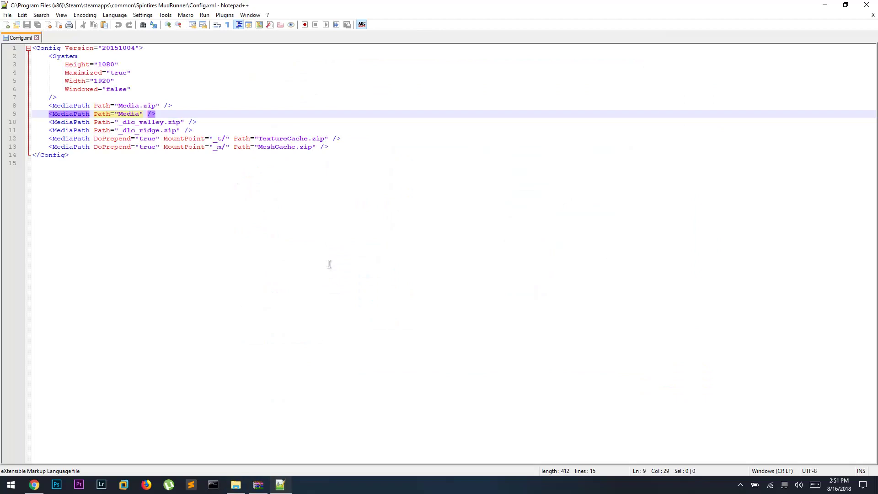
- Delete the existing <MediaPath Path="Media" /> line from Config.xml, leaving no blank line in its place
click(162, 210)
click(162, 113)
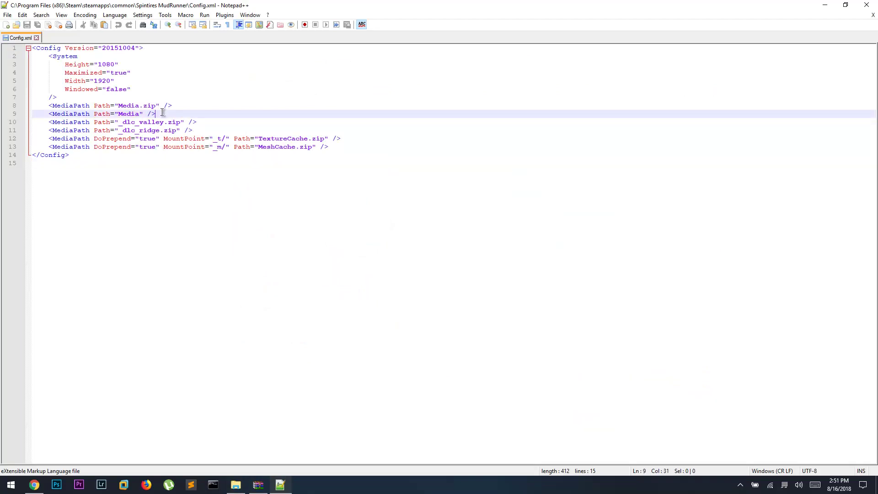
drag(156, 113, 1, 118)
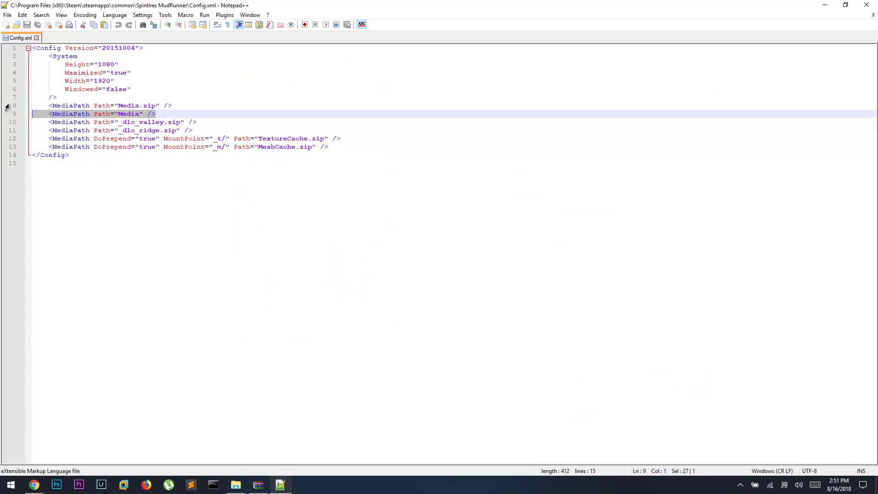
key(BackSpace)
key(BackSpace)
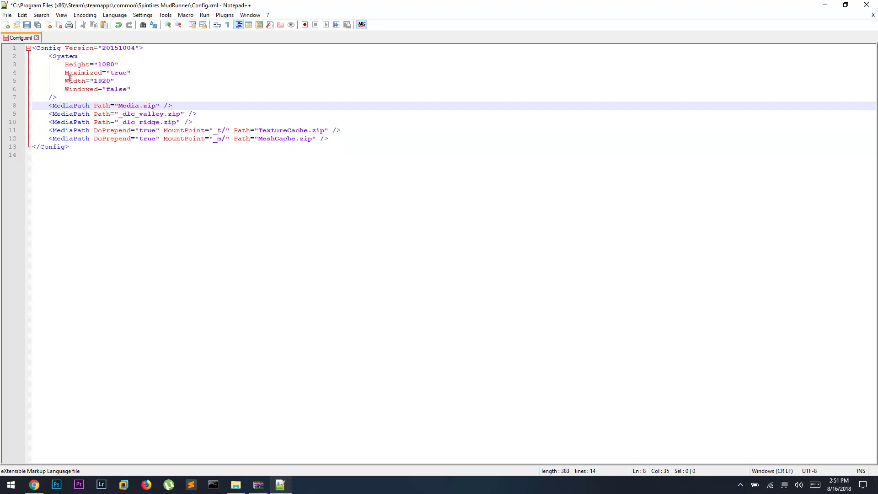
- Duplicate the <MediaPath Path="Media.zip" /> line onto a new line directly below it
click(349, 175)
click(96, 123)
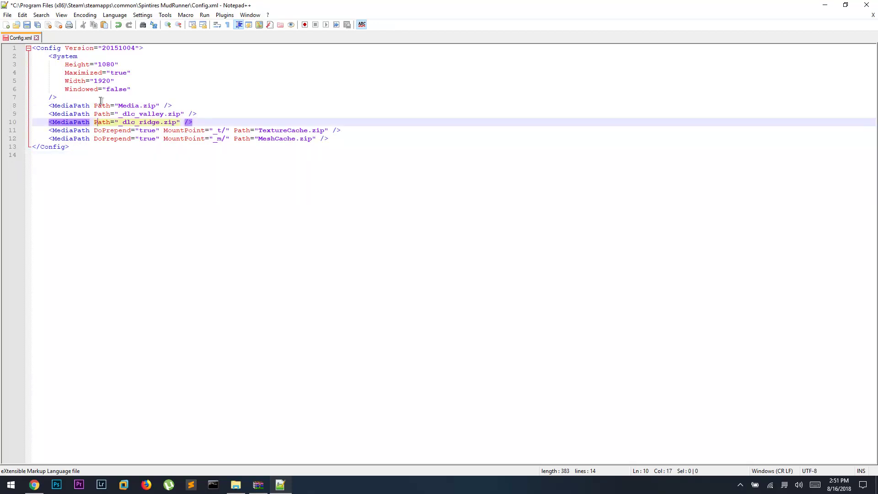
drag(49, 106, 380, 149)
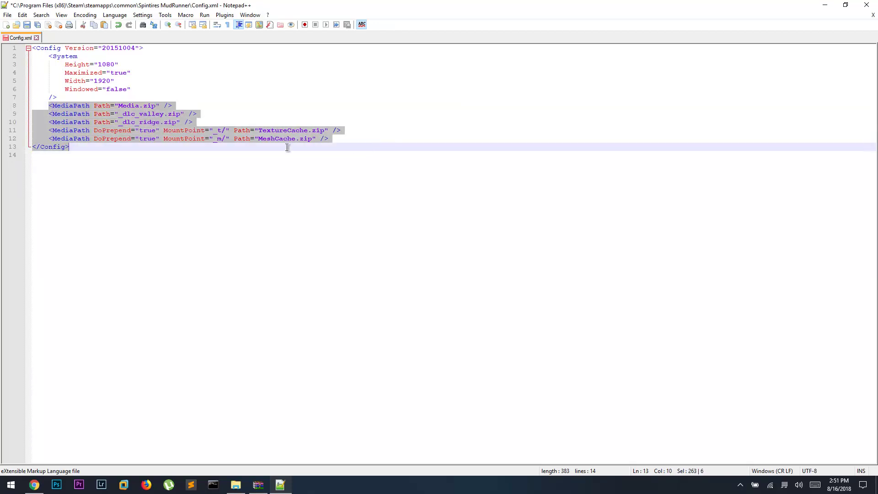
click(192, 132)
drag(173, 106, 50, 107)
key(ctrl+c)
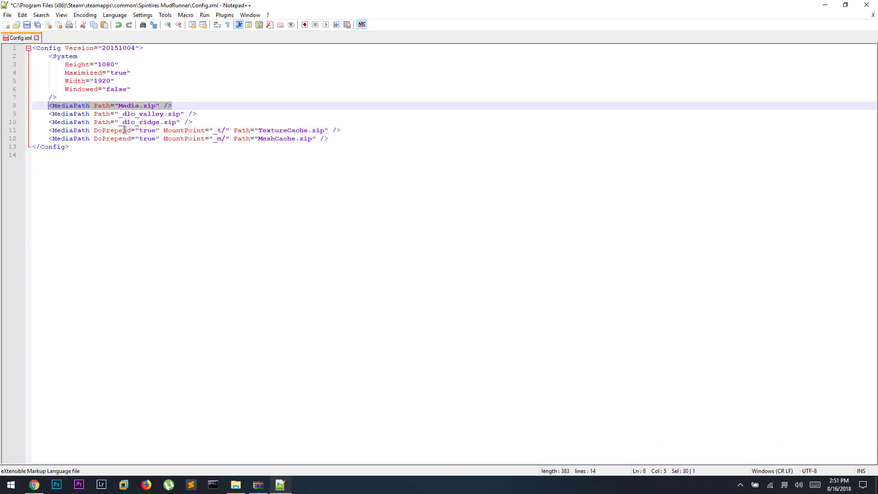
click(185, 105)
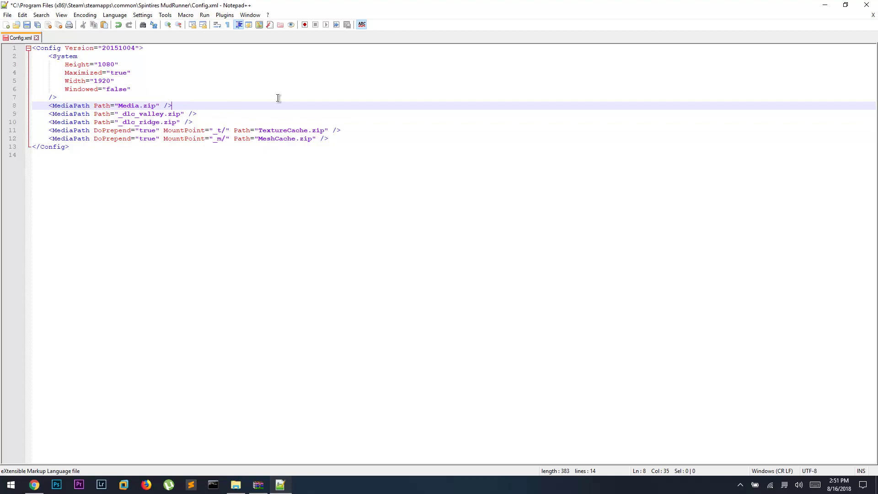
key(Return)
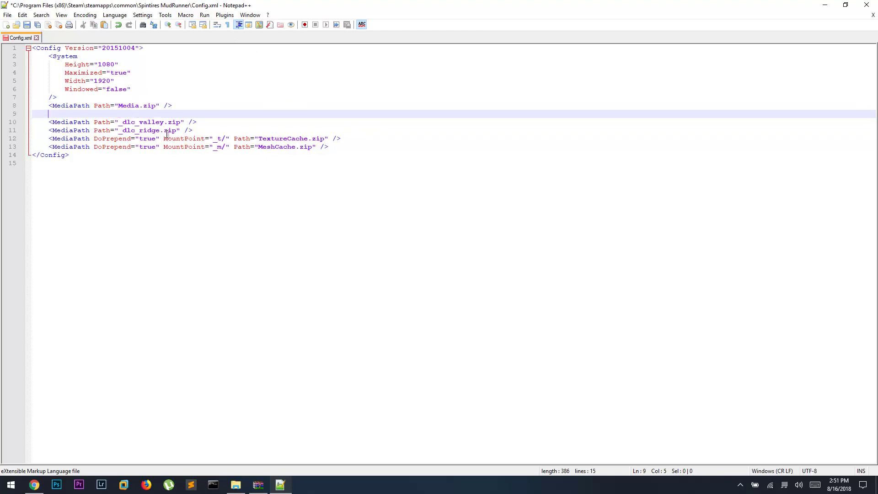
key(ctrl+v)
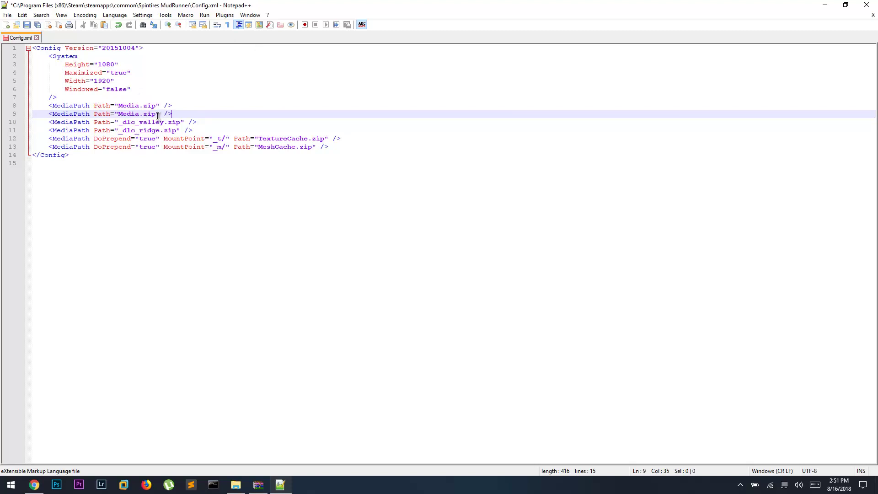
- Remove the .zip extension from the duplicated line so it reads <MediaPath Path="Media" />
double_click(155, 115)
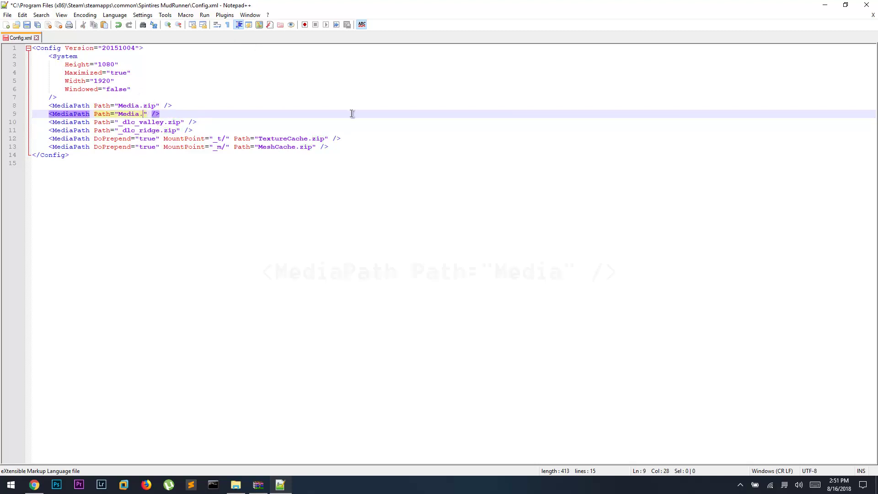
key(BackSpace)
key(BackSpace)
key(End)
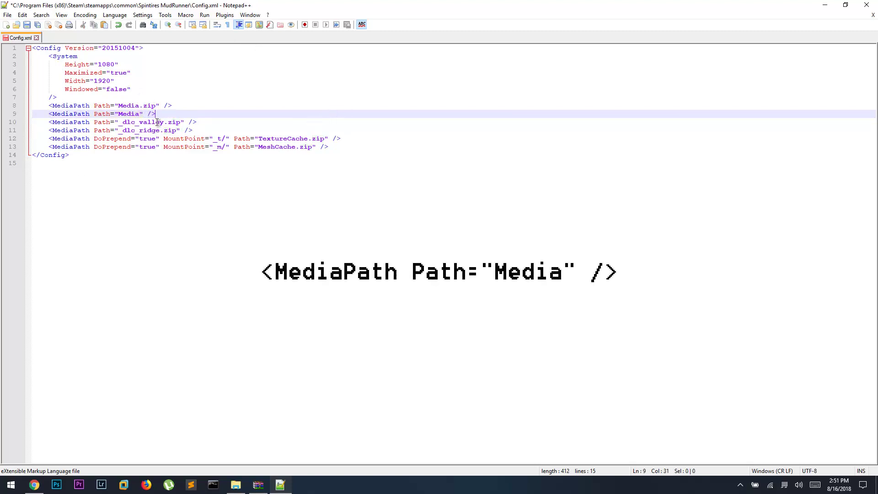
- Save Config.xml and return to the Spintires MudRunner folder in File Explorer
click(136, 114)
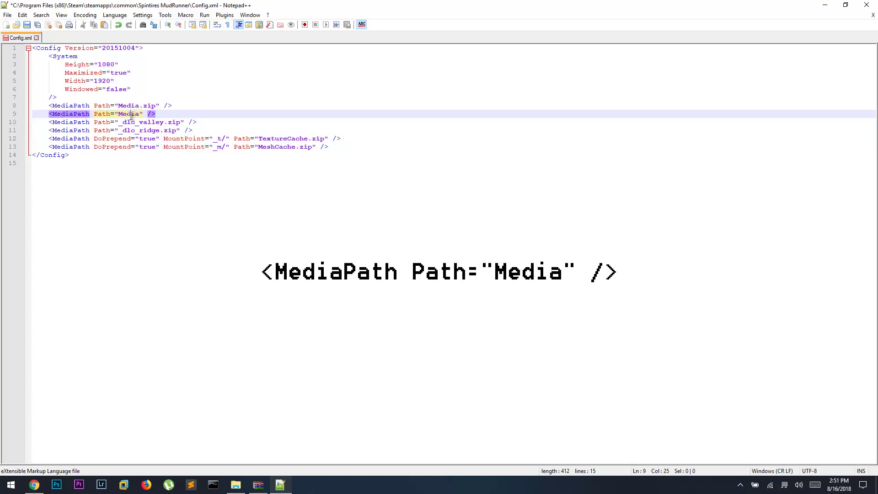
click(411, 241)
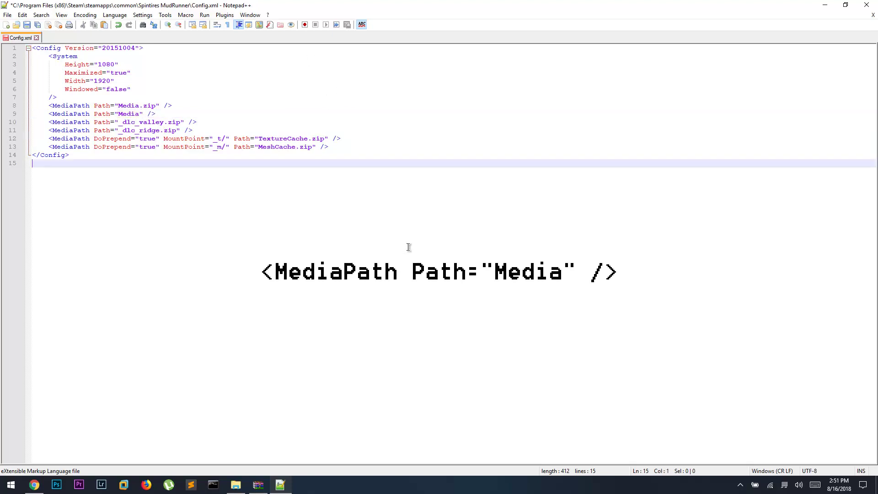
click(113, 131)
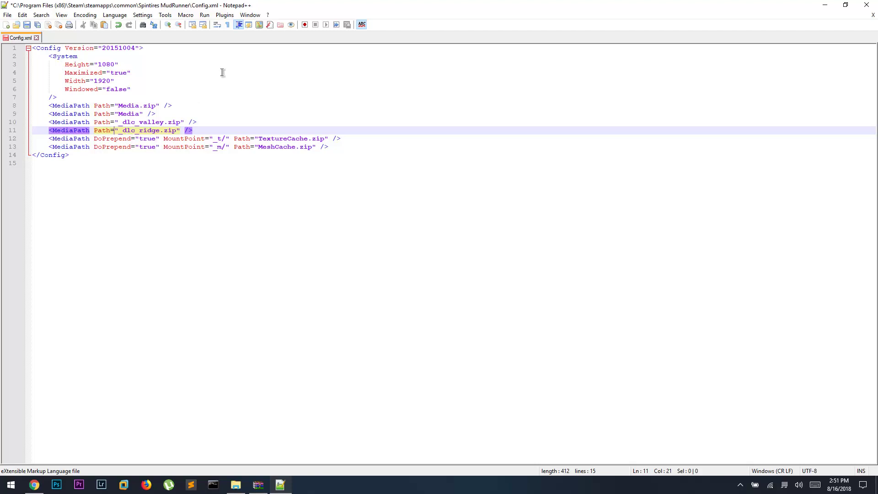
click(27, 27)
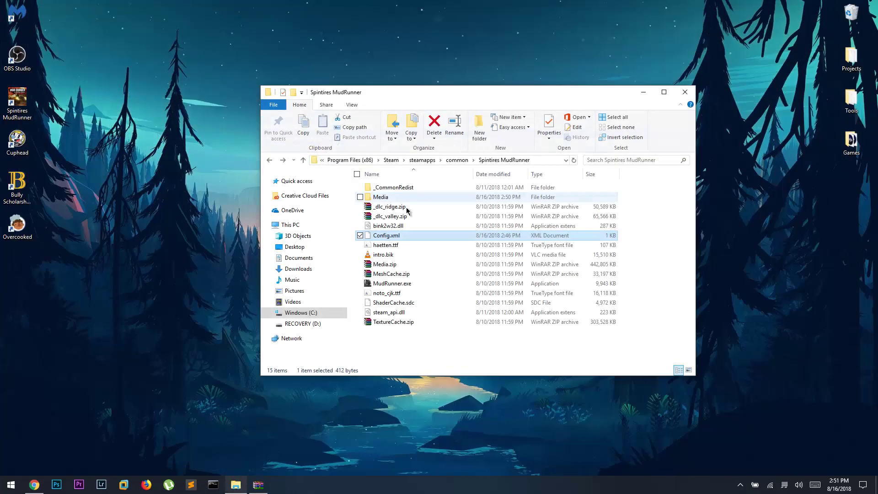
click(401, 353)
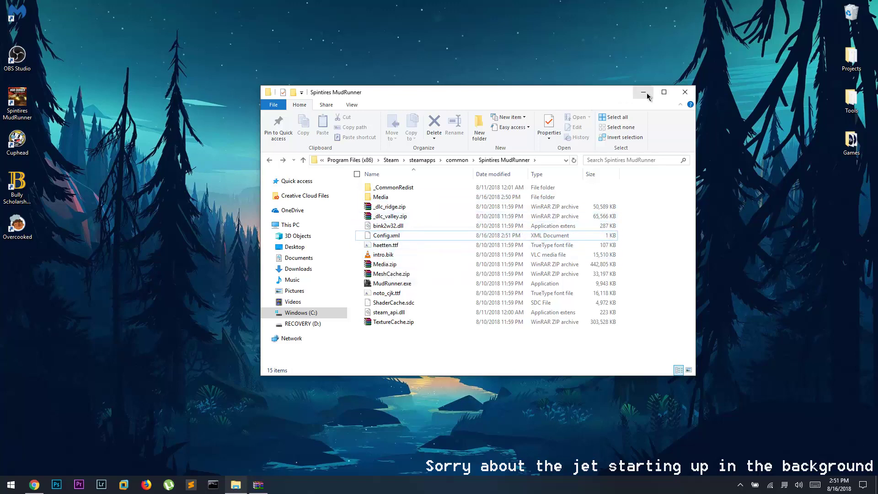
- Open 36367-hummer-h1-v14.zip from the desktop and arrange its window side by side with the Spintires MudRunner folder
drag(614, 93, 786, 83)
double_click(413, 196)
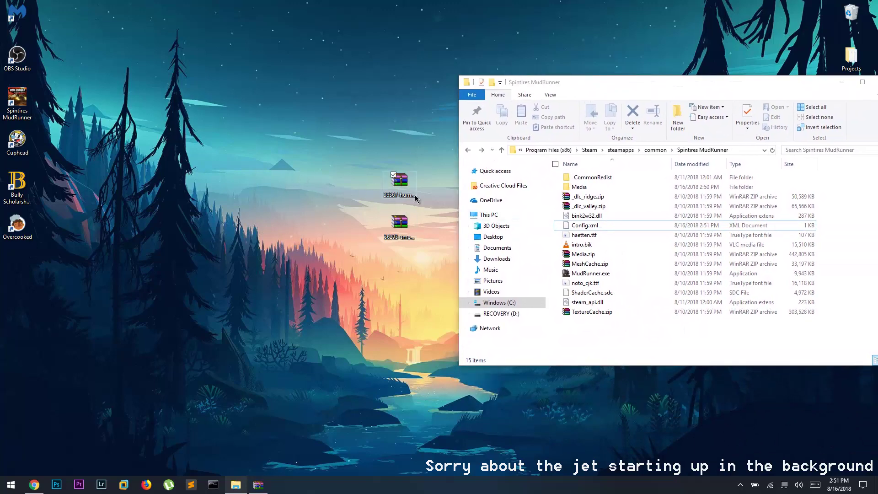
click(591, 102)
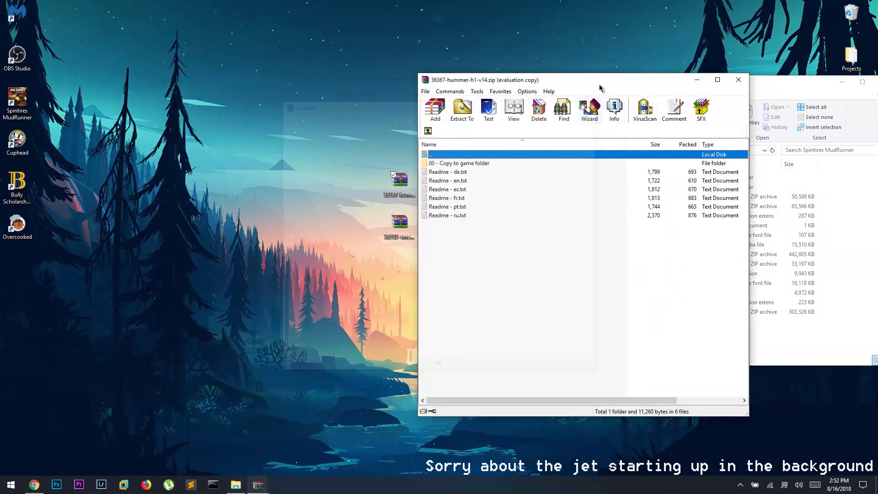
drag(594, 80, 241, 69)
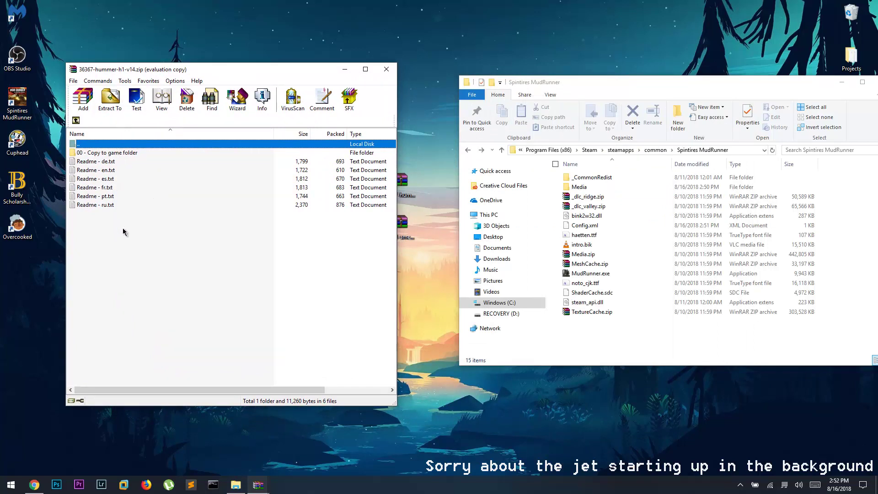
- Open the "00 - Copy to game folder" folder inside the Hummer H1 archive
click(129, 204)
key(shift+Home)
click(130, 205)
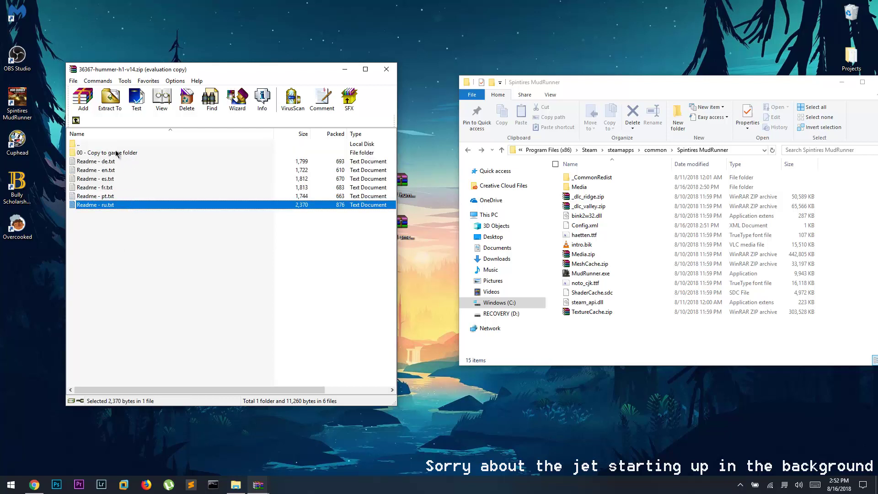
double_click(135, 154)
click(130, 193)
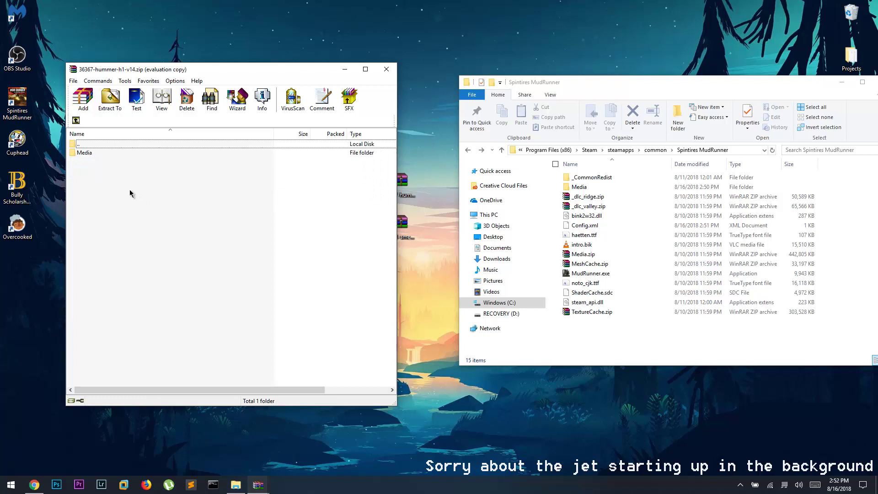
- Extract the Hummer H1 archive's Media folder into the Spintires MudRunner folder
click(89, 155)
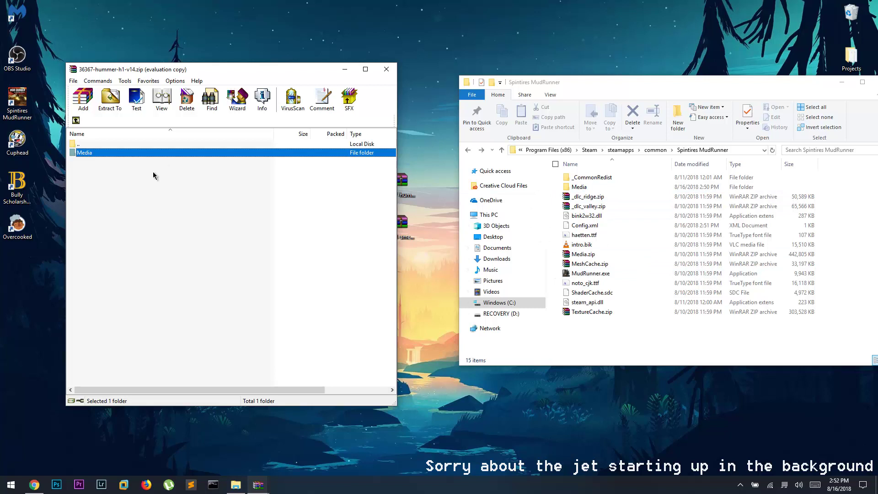
click(176, 318)
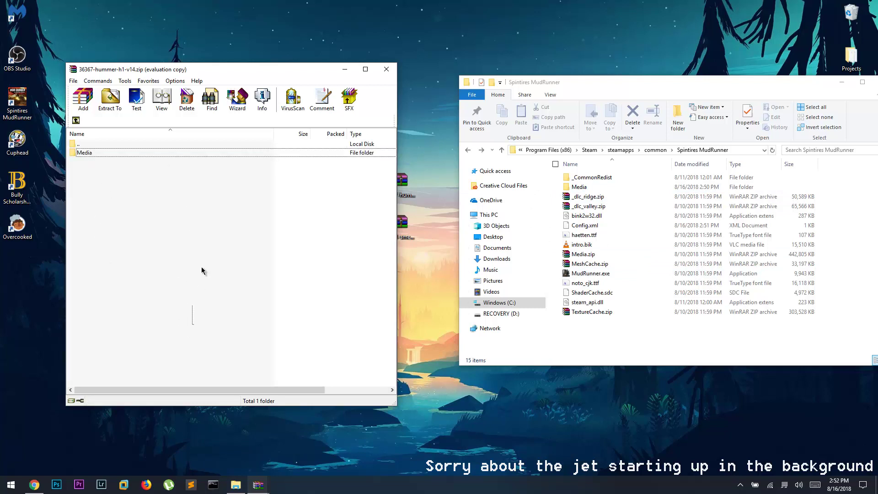
drag(203, 271, 172, 156)
click(142, 196)
click(85, 154)
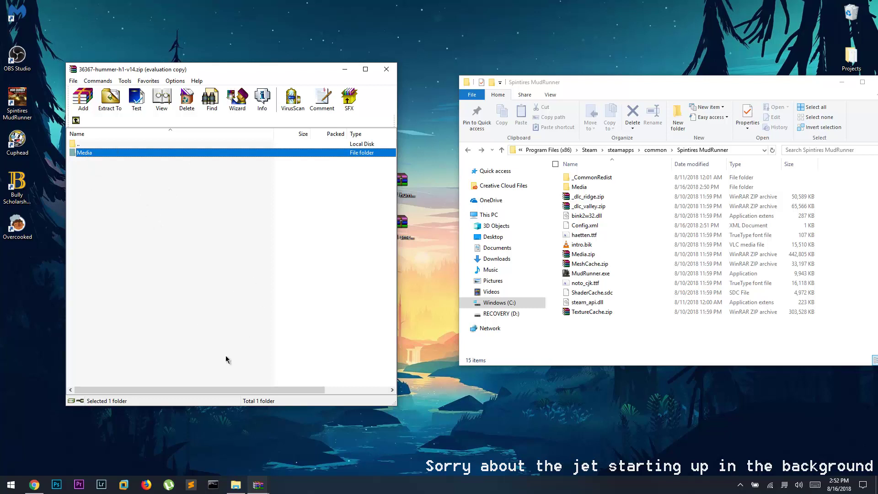
drag(271, 364, 694, 336)
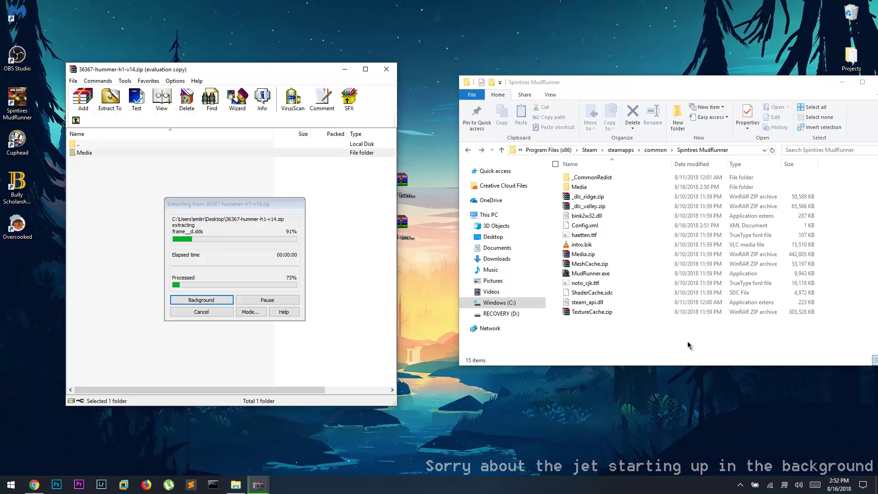
- Compare the contents of the game's Media folder with the archive's Media folder, then go back up in both
double_click(634, 188)
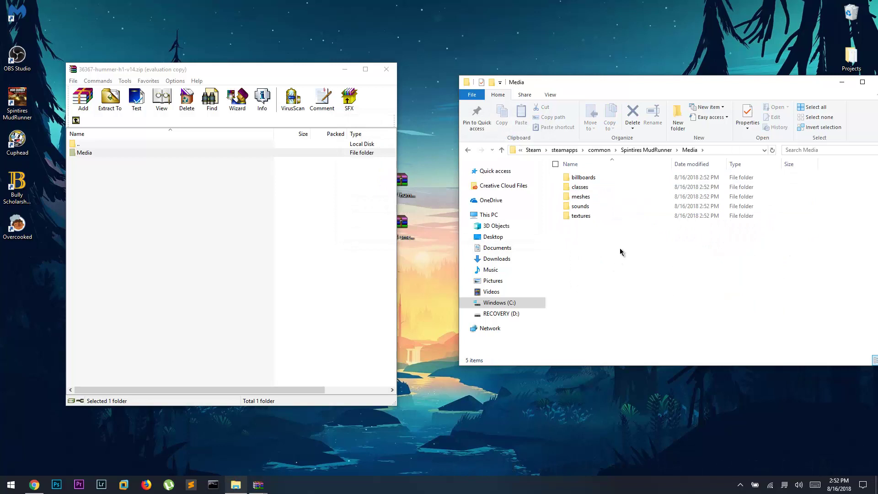
double_click(135, 154)
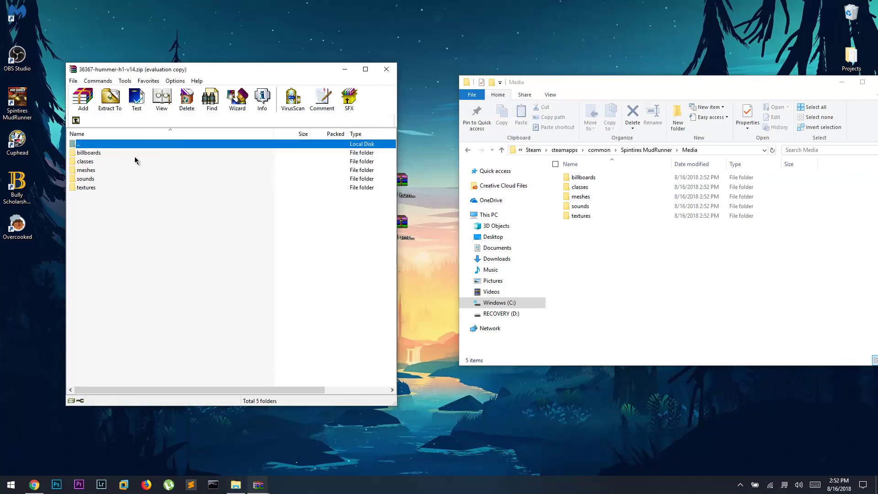
key(BackSpace)
click(730, 246)
key(BackSpace)
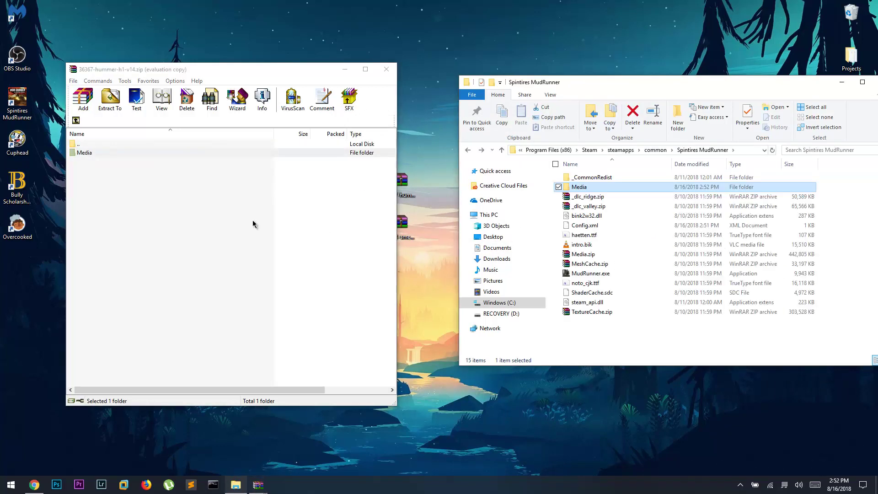
- Close the Hummer H1 archive and open 36293-smeds-offroad-challenge.zip from the desktop, dismissing the WinRAR licence notice
click(331, 169)
click(387, 69)
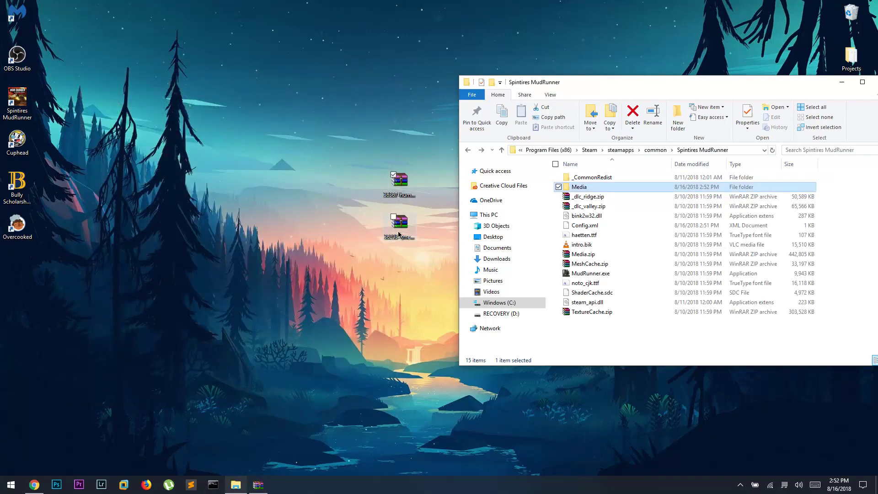
click(401, 231)
double_click(402, 250)
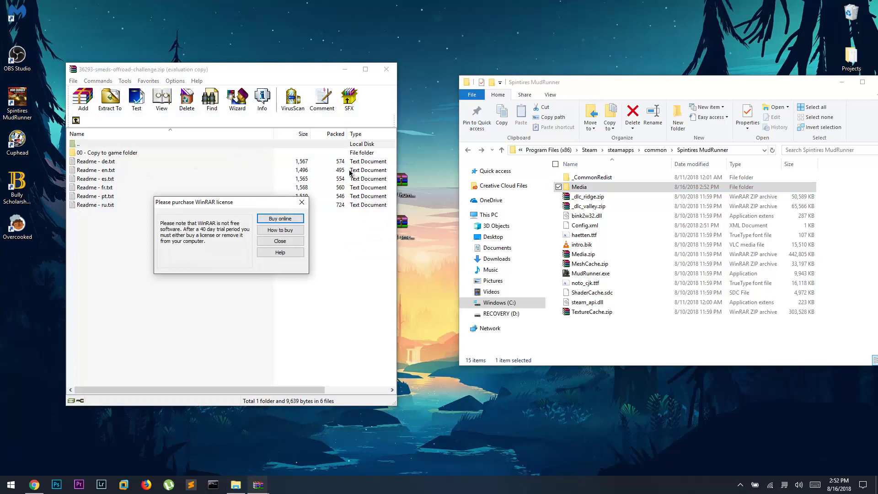
click(301, 202)
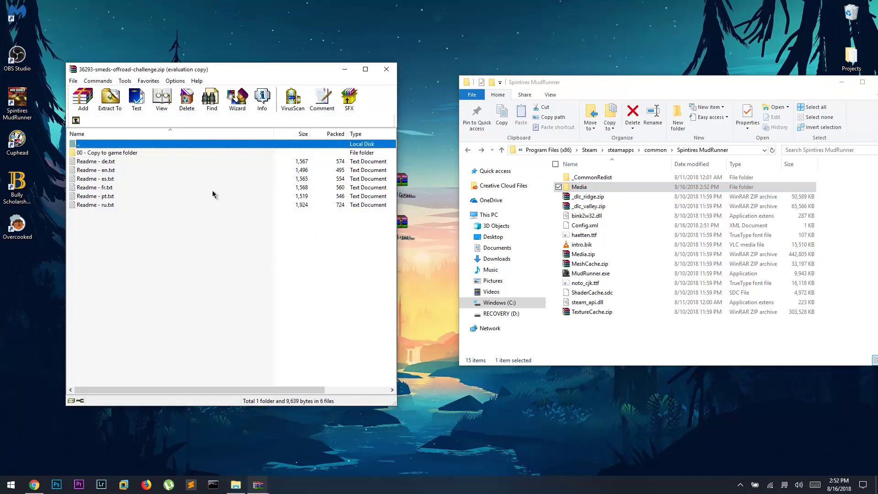
- Extract Media from the Smeds archive's "00 - Copy to game folder" into the Spintires MudRunner folder and open the game's Media folder
double_click(88, 154)
drag(98, 153, 668, 341)
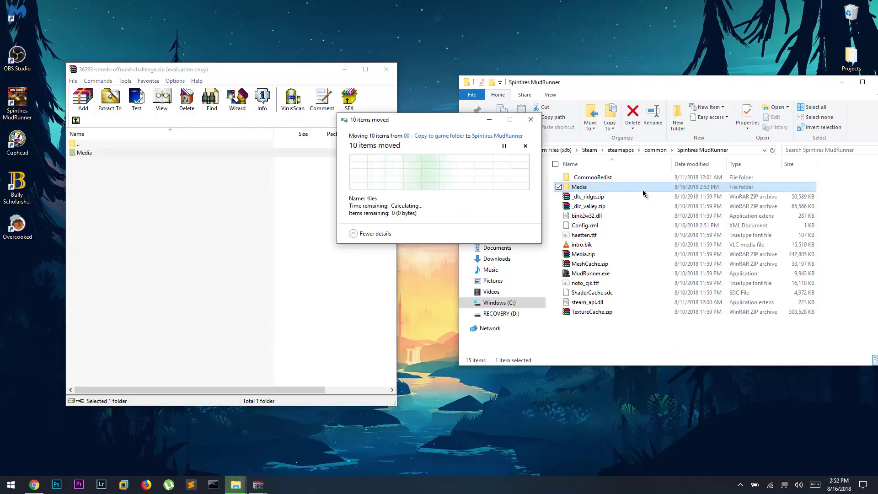
double_click(659, 186)
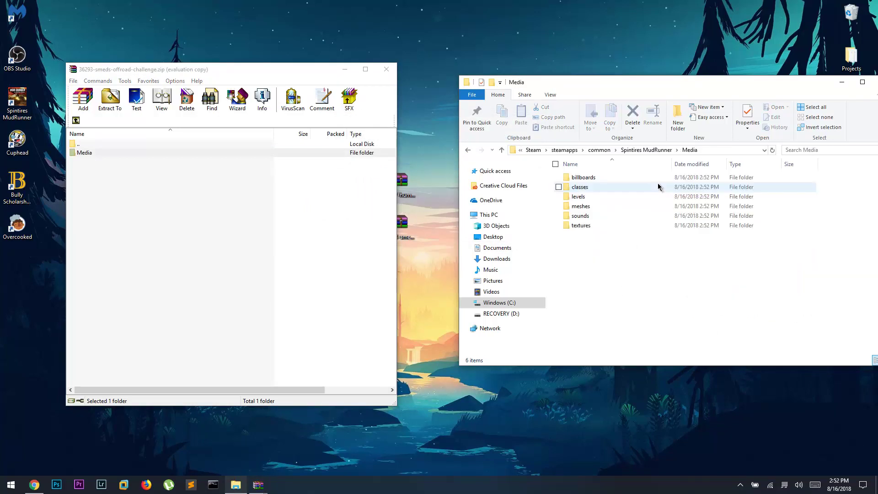
- Return to the Spintires MudRunner folder, close the Smeds archive and centre the folder window on the desktop
drag(689, 332, 574, 169)
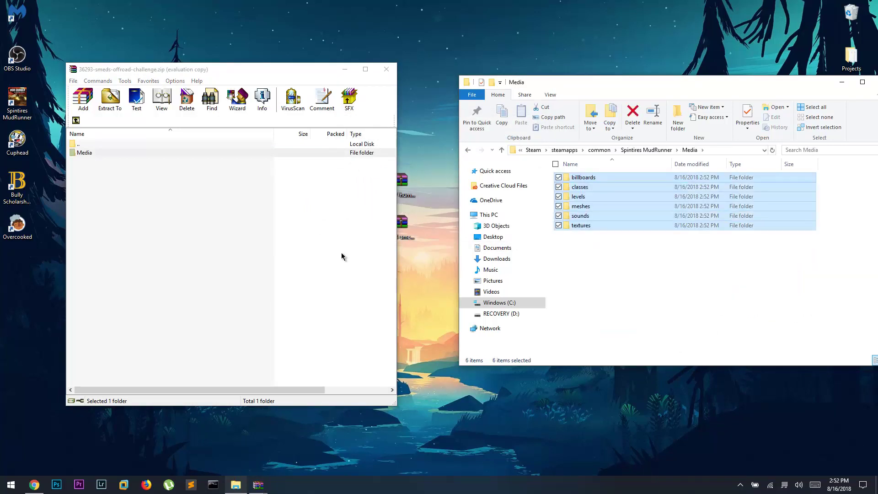
click(595, 272)
key(BackSpace)
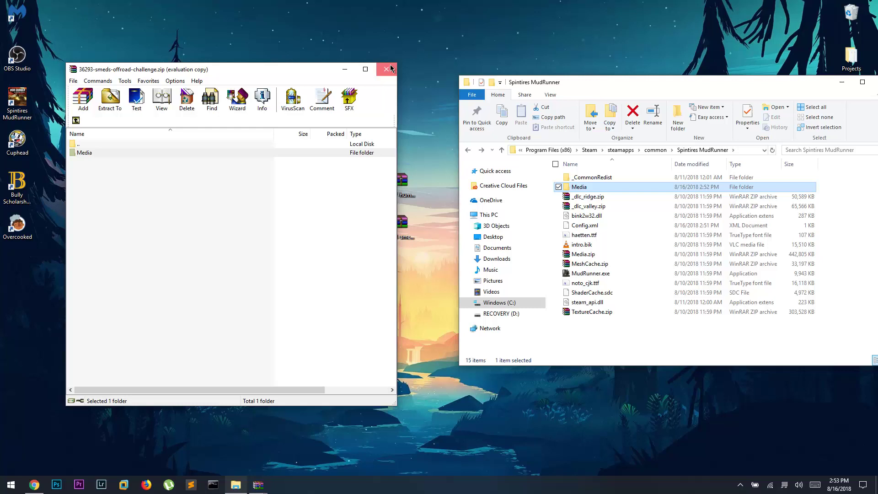
click(390, 69)
drag(753, 85, 510, 87)
click(427, 326)
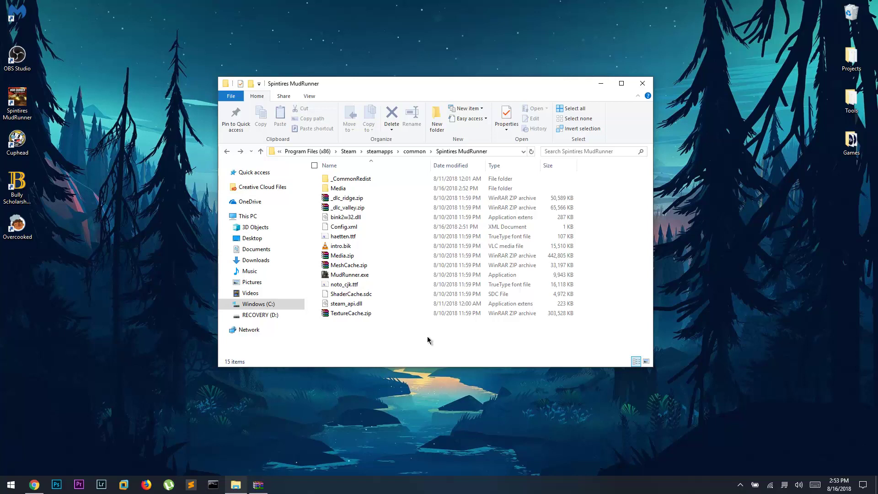
- Open Config.xml from the game folder in Notepad++ to review its "Media" MediaPath line, and close it without editing
double_click(358, 189)
key(alt+Left)
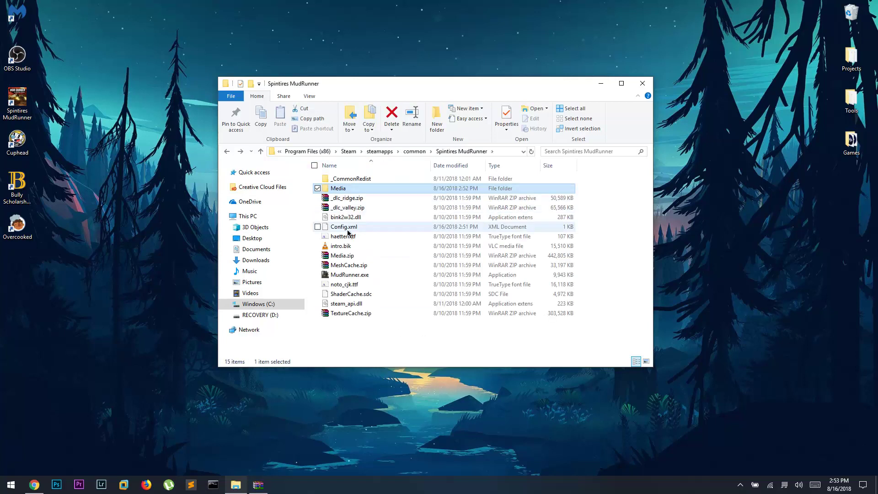
right_click(349, 230)
click(285, 279)
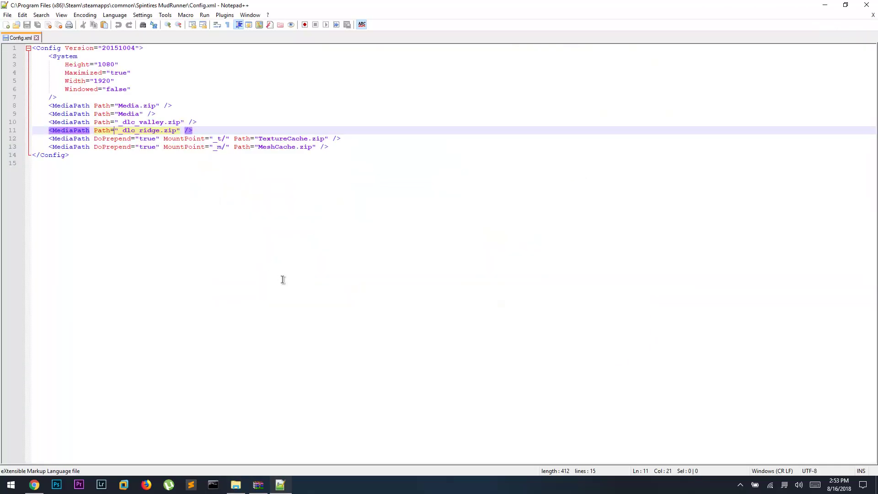
click(253, 256)
drag(186, 114, 41, 116)
click(83, 305)
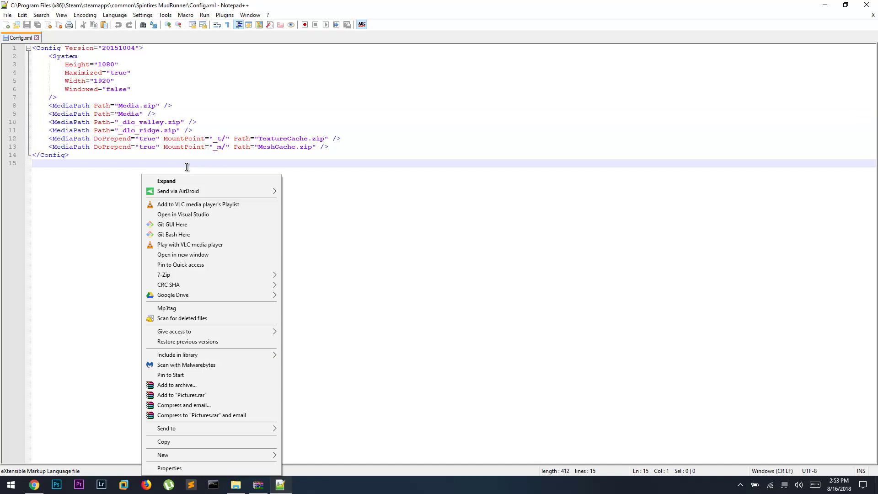
key(ctrl+w)
key(alt+F4)
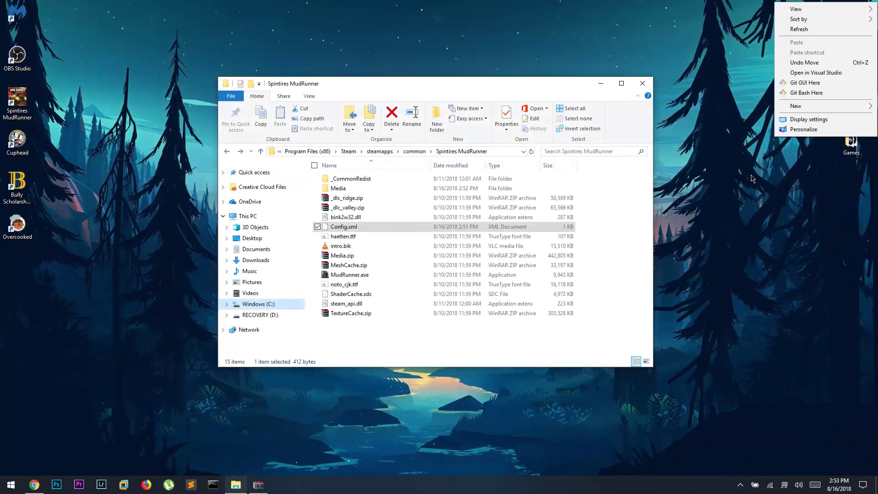
click(581, 339)
key(Escape)
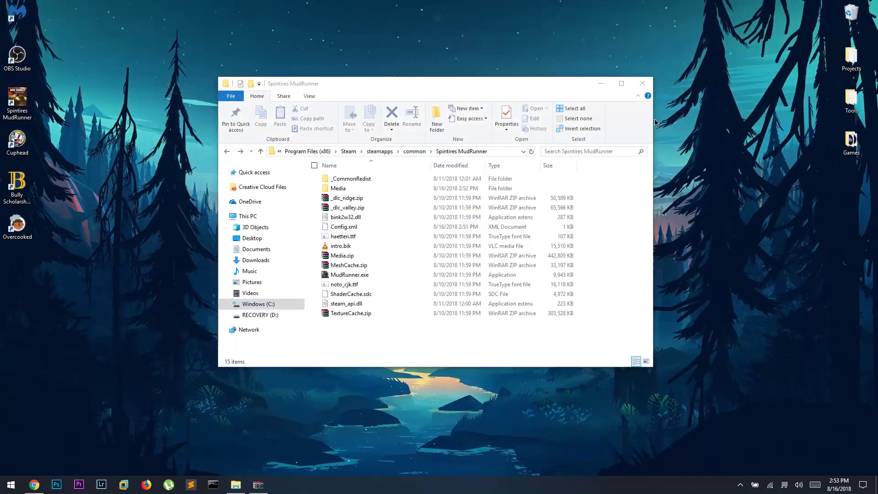
drag(361, 325, 382, 172)
click(557, 351)
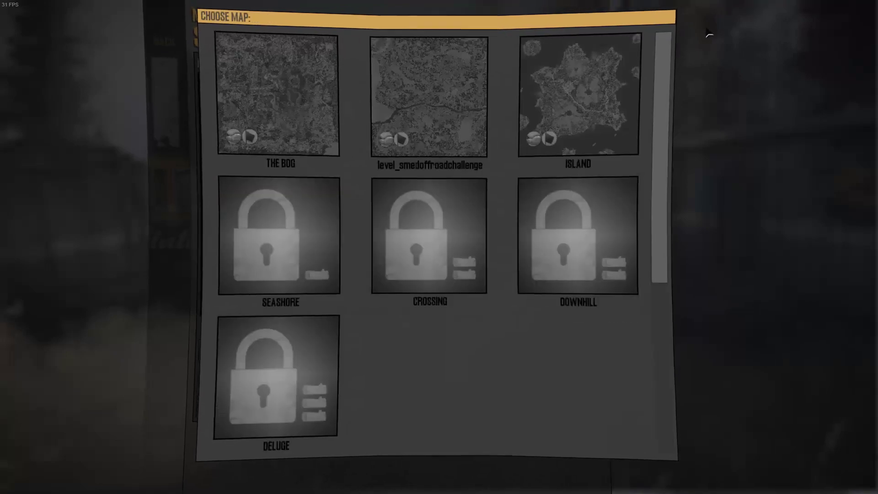
- In MudRunner's single-player setup, leave the map selection and browse the truck selection for the Hummer H1 and the uncertified mods
click(709, 34)
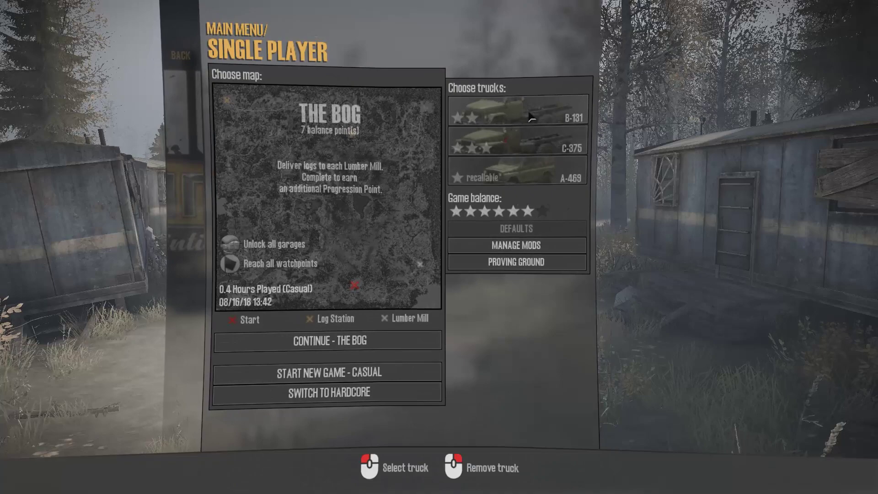
click(506, 112)
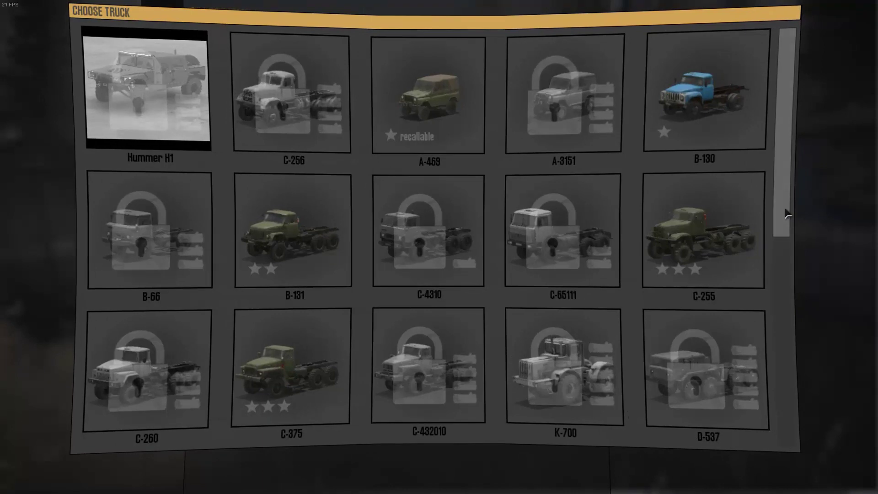
scroll(786, 247, down, 5)
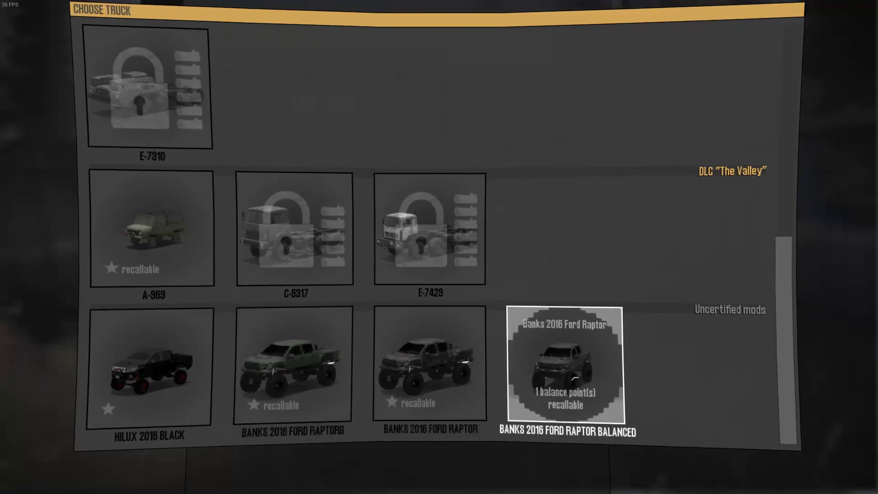
key(Escape)
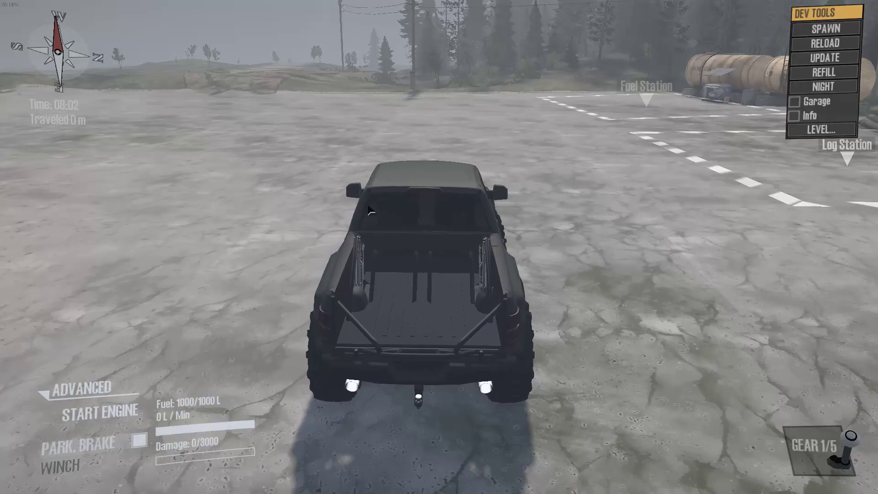
- Spawn a Hummer H1 on the ground beside the Banks 2016 Ford Raptor with the dev tools
drag(452, 251, 270, 310)
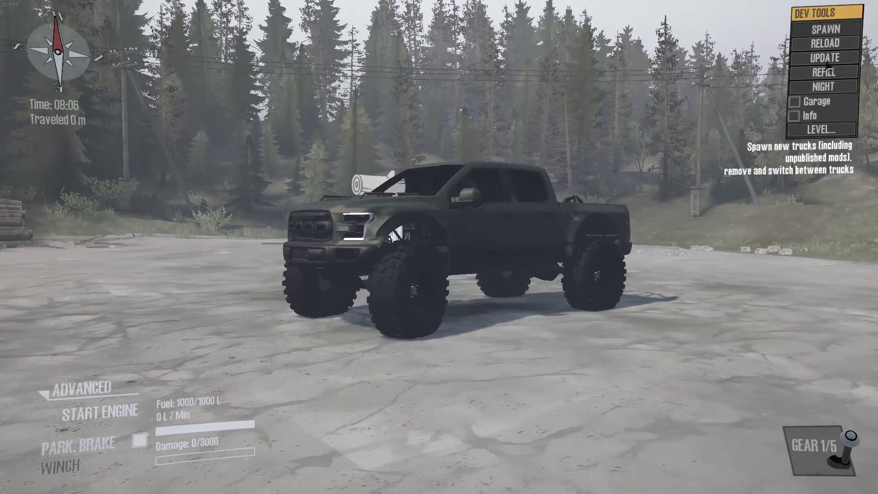
click(842, 31)
click(642, 51)
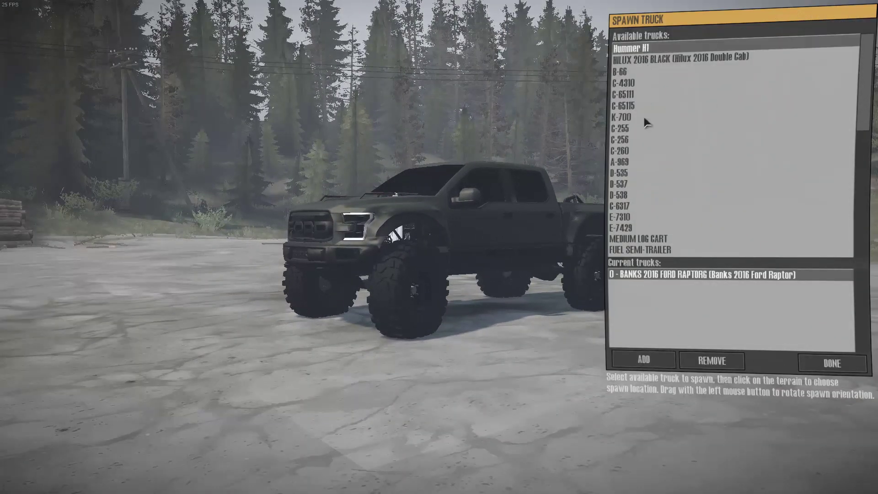
click(644, 360)
click(314, 366)
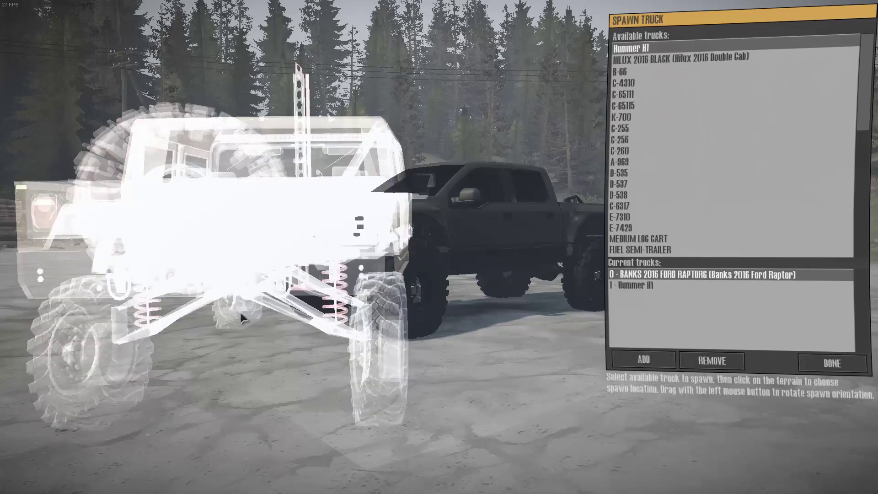
click(198, 300)
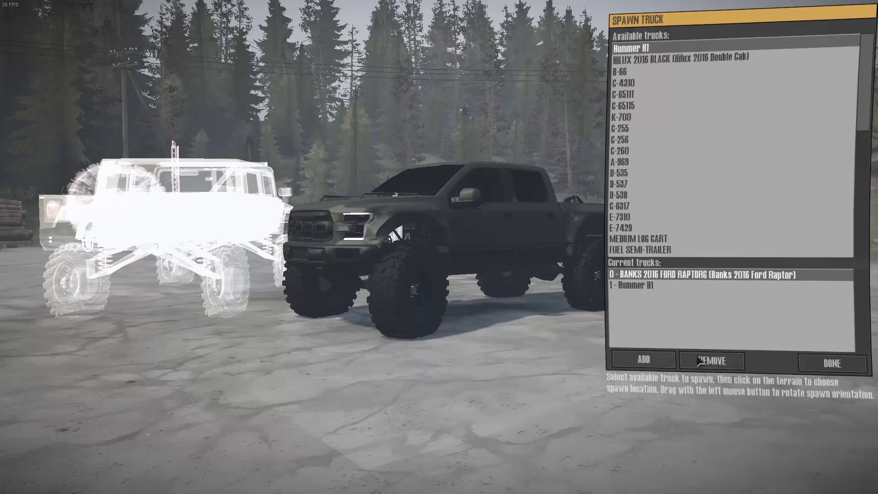
click(644, 360)
click(832, 363)
- View both trucks from behind, check the dev tools' list of loadable levels and cancel it
drag(615, 345, 823, 208)
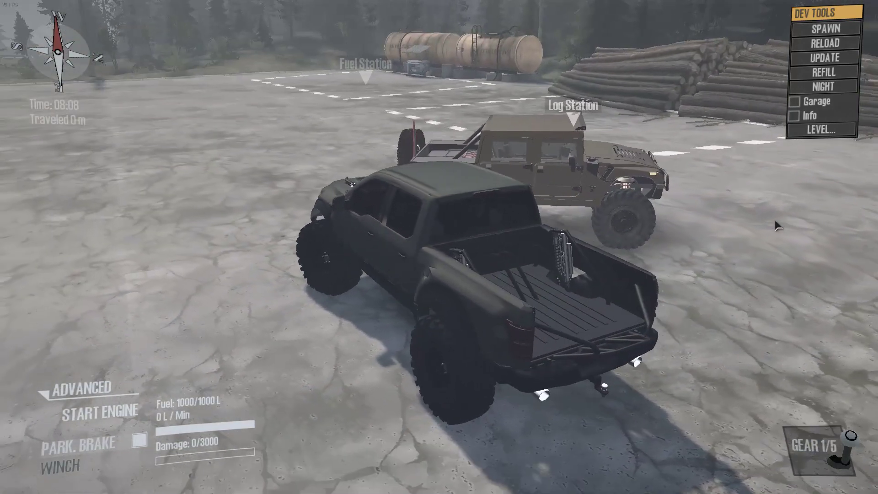
click(819, 132)
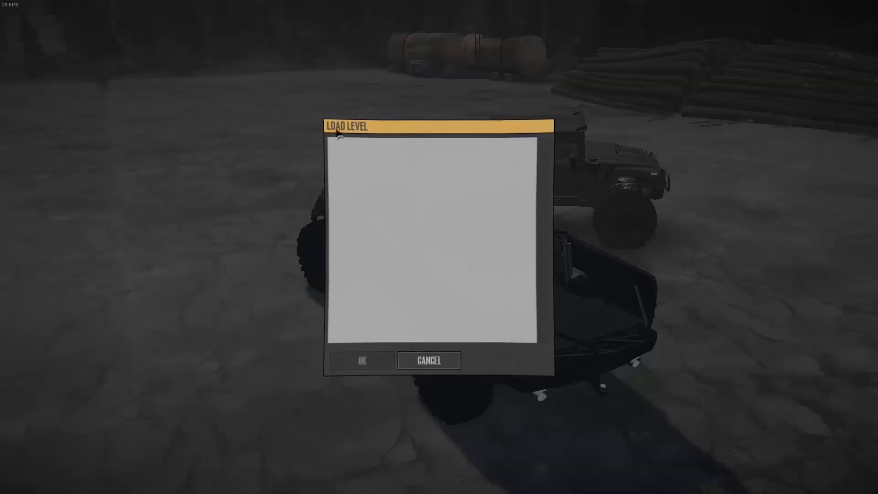
click(423, 360)
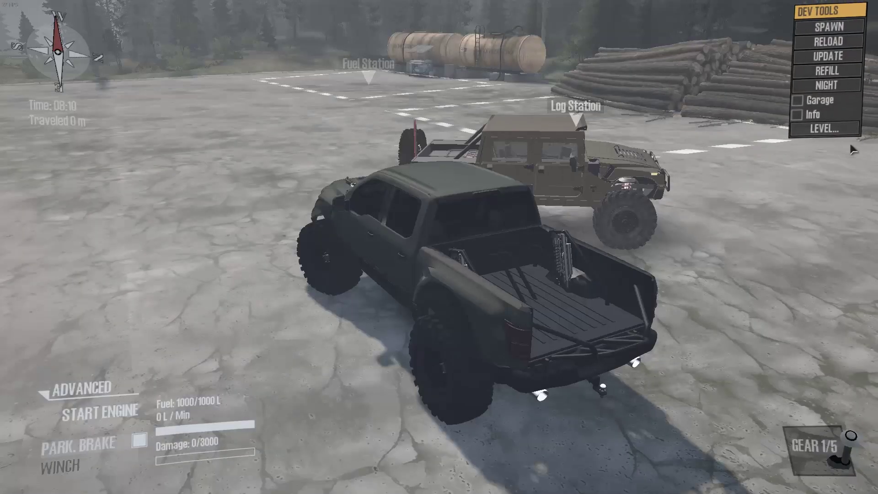